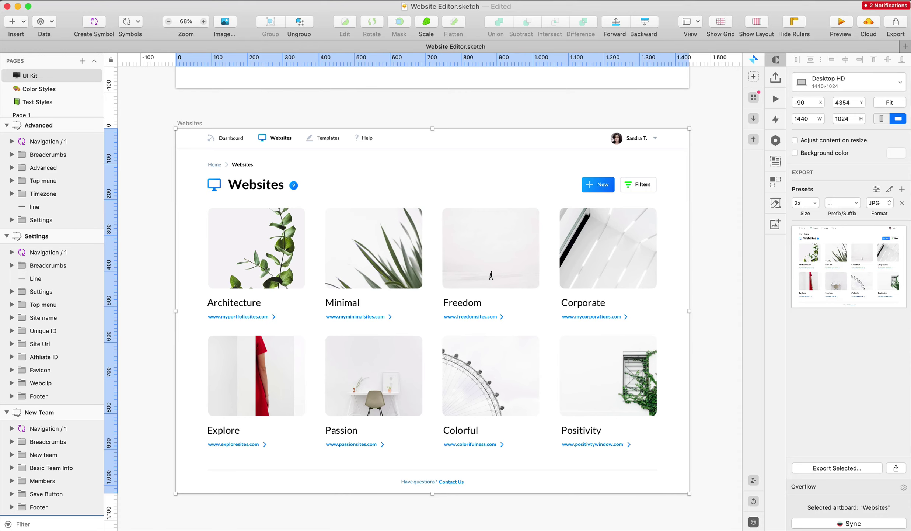
Rename the artboard Pricing Plans and place vertical guides at 91, 363, 422, 692, 749, 1021, 1076 and 1349, along the image columns' edges
{"action": "left_click", "coordinate": [273, 100]}
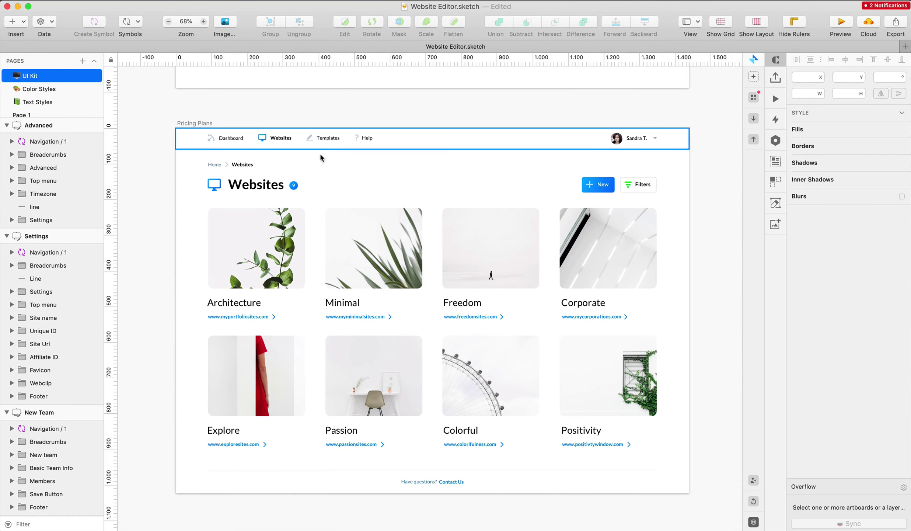
{"action": "left_click", "coordinate": [208, 54]}
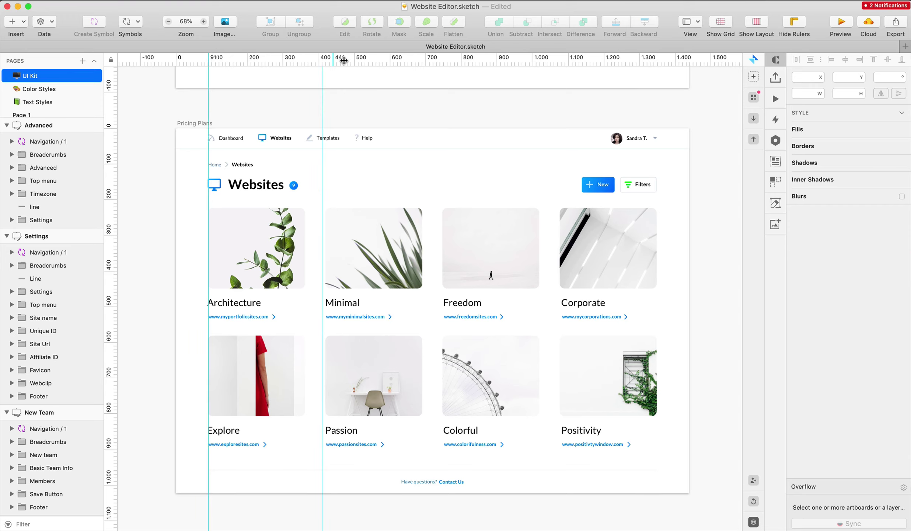
{"action": "left_click", "coordinate": [305, 61]}
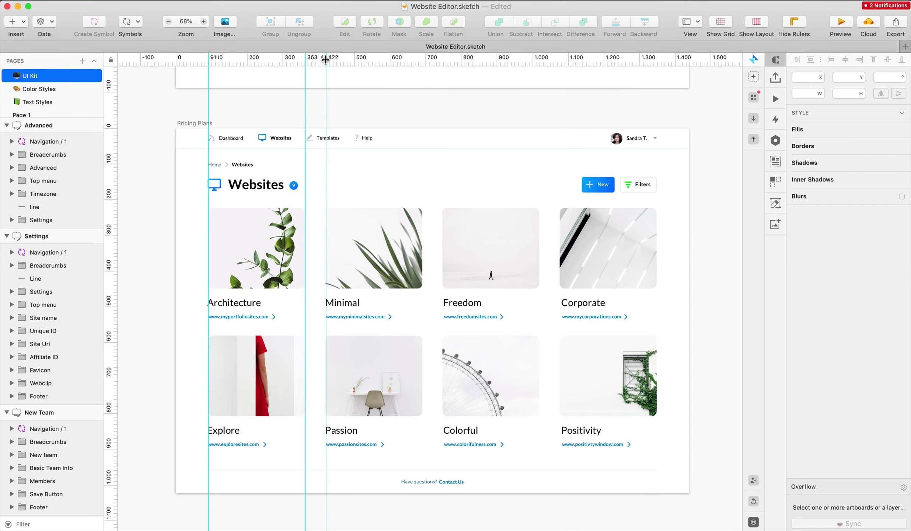
{"action": "left_click", "coordinate": [326, 60]}
{"action": "left_click", "coordinate": [423, 59]}
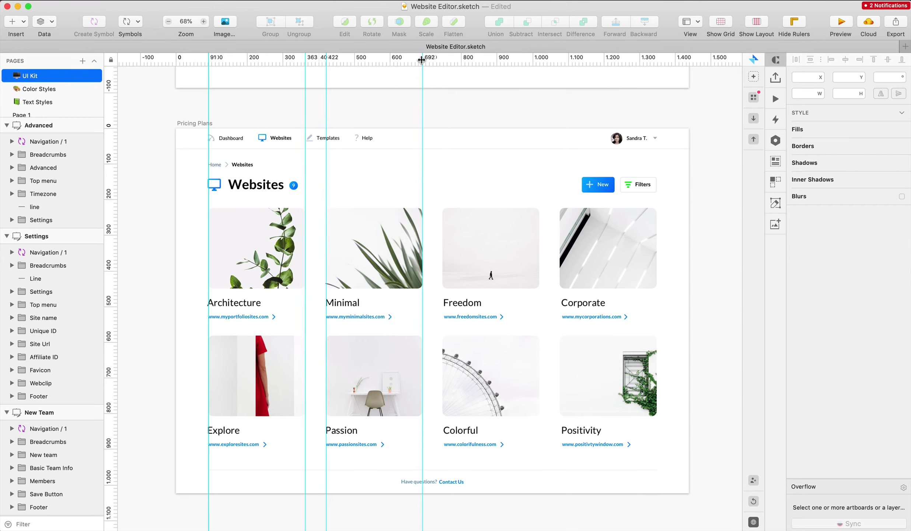
{"action": "left_click", "coordinate": [442, 57]}
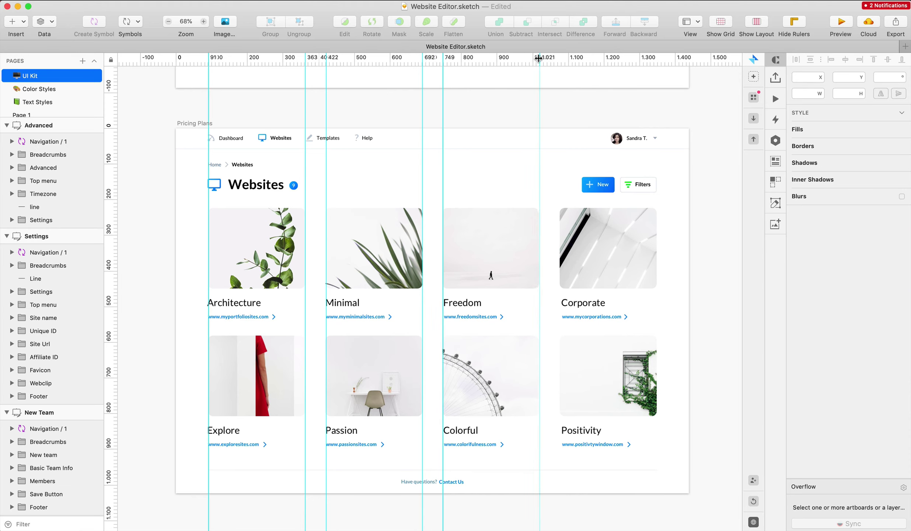
{"action": "left_click", "coordinate": [539, 57]}
{"action": "left_click", "coordinate": [560, 57]}
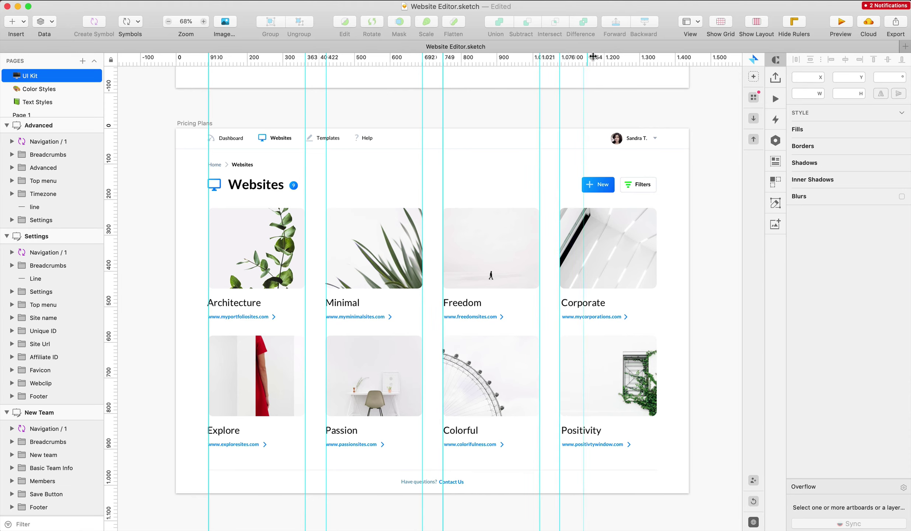
{"action": "left_click", "coordinate": [656, 57]}
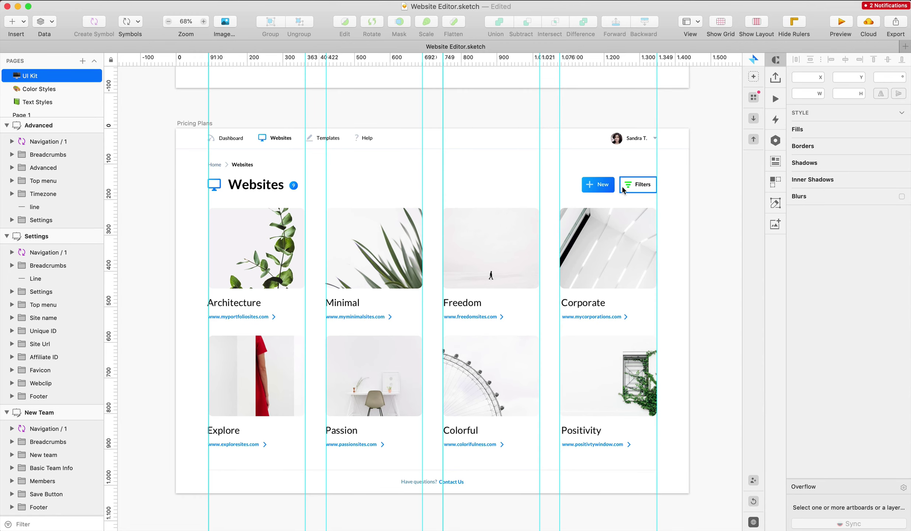
{"action": "scroll", "coordinate": [623, 186], "scroll_direction": "up", "scroll_amount": 3}
{"action": "scroll", "coordinate": [623, 186], "scroll_direction": "right", "scroll_amount": 2}
{"action": "scroll", "coordinate": [622, 188], "scroll_direction": "down", "scroll_amount": 5}
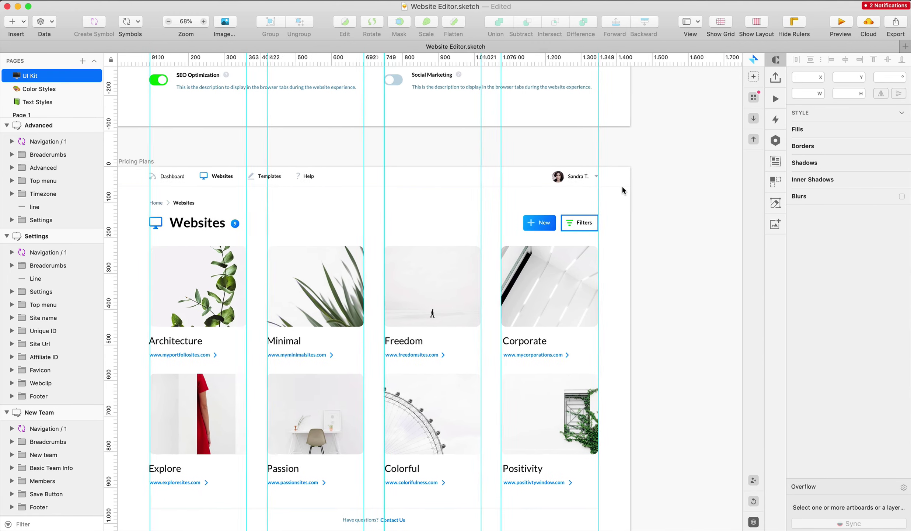
{"action": "scroll", "coordinate": [622, 188], "scroll_direction": "right", "scroll_amount": 3}
{"action": "scroll", "coordinate": [622, 188], "scroll_direction": "left", "scroll_amount": 5}
{"action": "scroll", "coordinate": [623, 189], "scroll_direction": "up", "scroll_amount": 4}
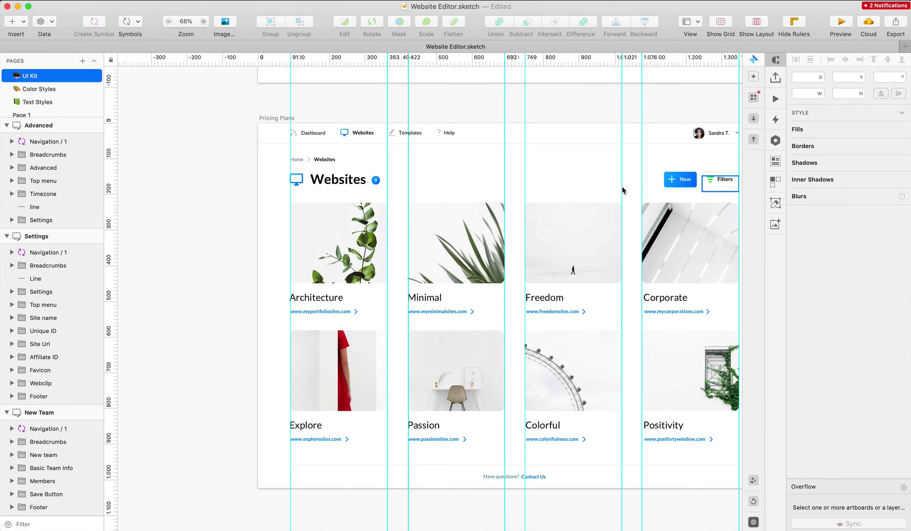
{"action": "scroll", "coordinate": [622, 189], "scroll_direction": "right", "scroll_amount": 3}
{"action": "scroll", "coordinate": [622, 189], "scroll_direction": "down", "scroll_amount": 2}
{"action": "scroll", "coordinate": [622, 184], "scroll_direction": "down", "scroll_amount": 4}
{"action": "scroll", "coordinate": [621, 184], "scroll_direction": "left", "scroll_amount": 5}
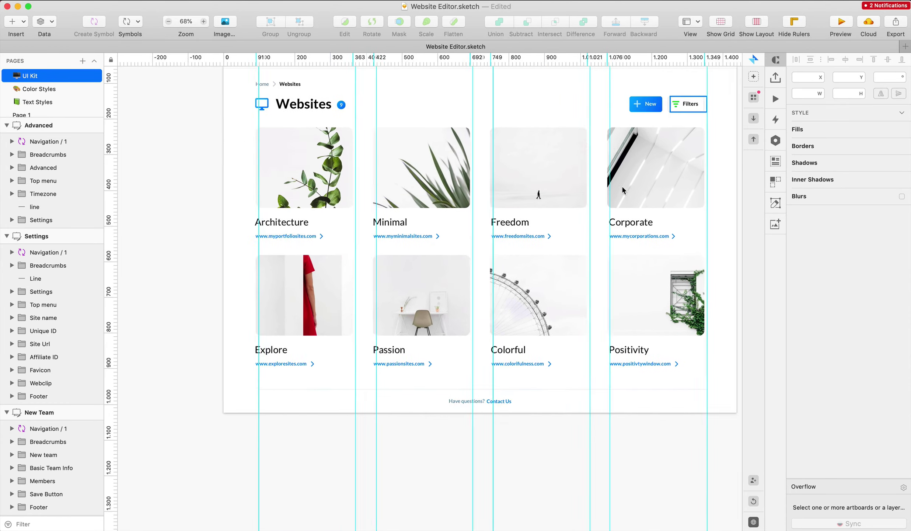
{"action": "scroll", "coordinate": [622, 184], "scroll_direction": "up", "scroll_amount": 2}
{"action": "scroll", "coordinate": [622, 184], "scroll_direction": "right", "scroll_amount": 3}
{"action": "scroll", "coordinate": [622, 184], "scroll_direction": "up", "scroll_amount": 2}
{"action": "scroll", "coordinate": [622, 184], "scroll_direction": "left", "scroll_amount": 4}
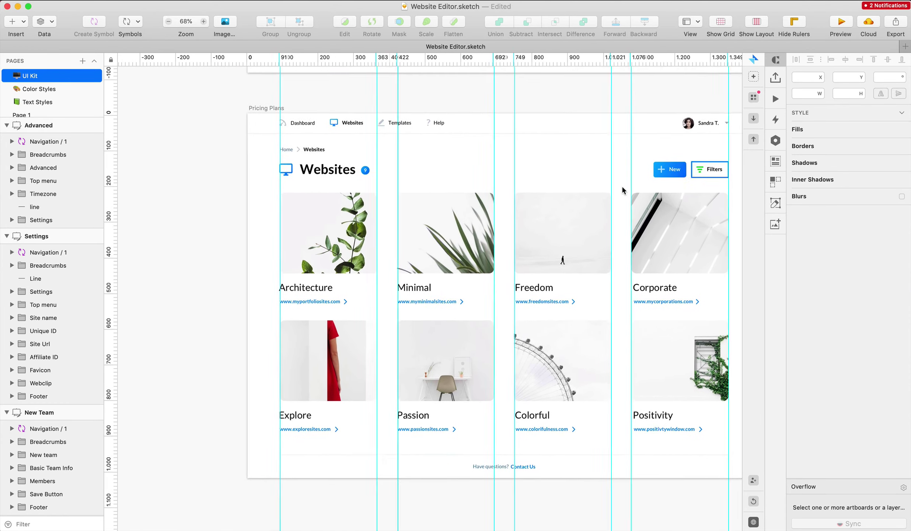
{"action": "scroll", "coordinate": [622, 184], "scroll_direction": "right", "scroll_amount": 3}
{"action": "scroll", "coordinate": [556, 191], "scroll_direction": "right", "scroll_amount": 1}
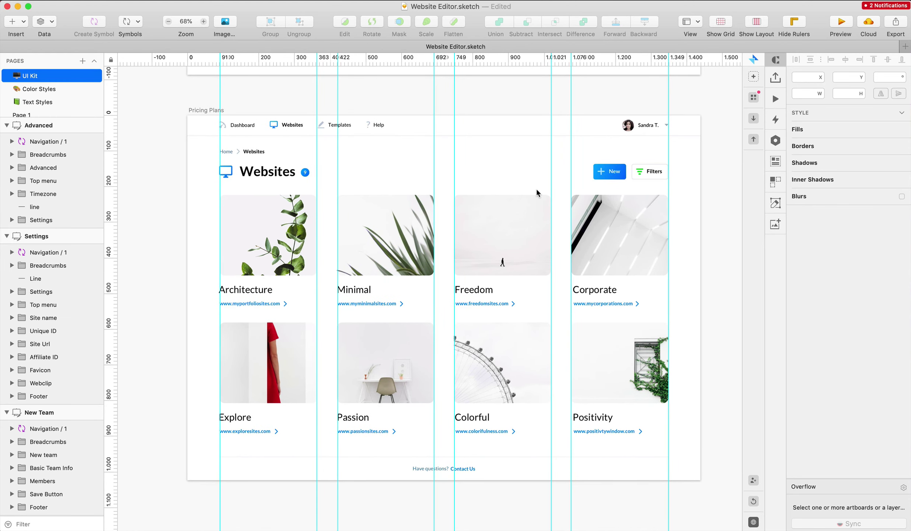
Delete the four website cards in the lower row and the Minimal card in the upper row
{"action": "scroll", "coordinate": [536, 190], "scroll_direction": "up", "scroll_amount": 1}
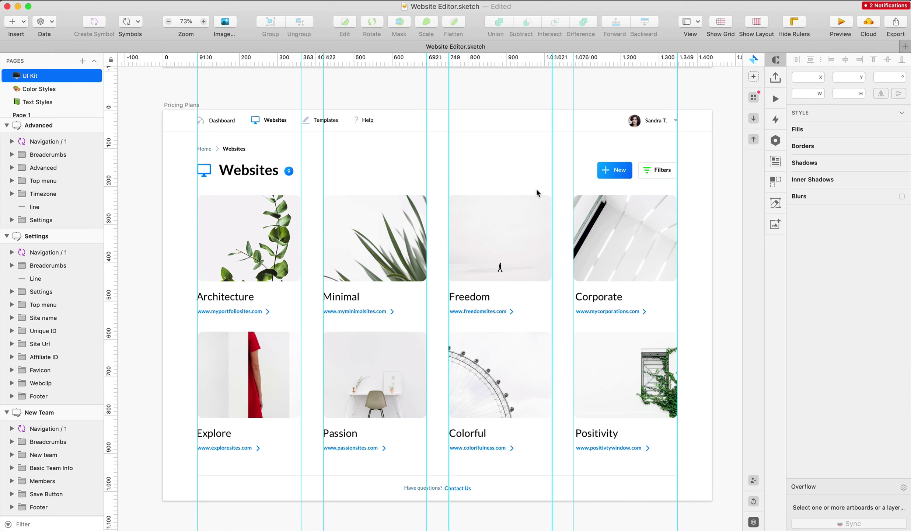
{"action": "scroll", "coordinate": [537, 190], "scroll_direction": "up", "scroll_amount": 1}
{"action": "scroll", "coordinate": [537, 189], "scroll_direction": "down", "scroll_amount": 2}
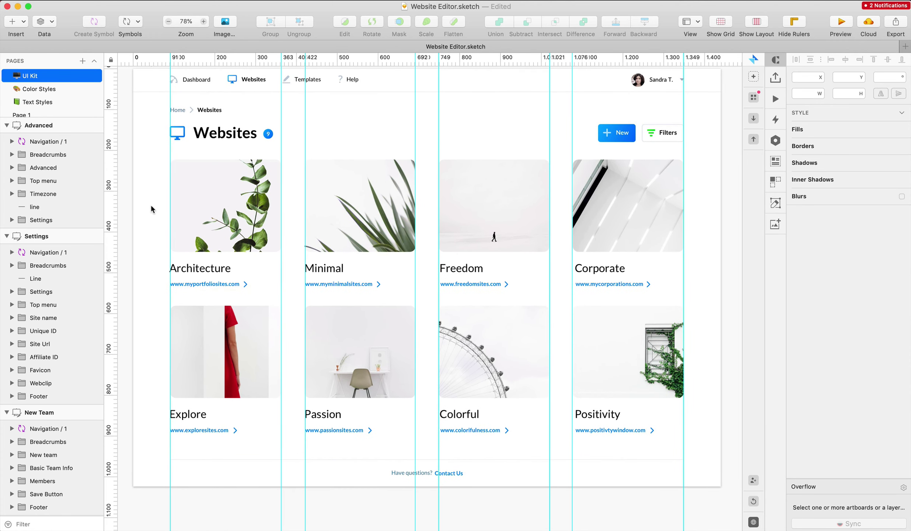
{"action": "left_click_drag", "start_coordinate": [155, 312], "coordinate": [618, 419]}
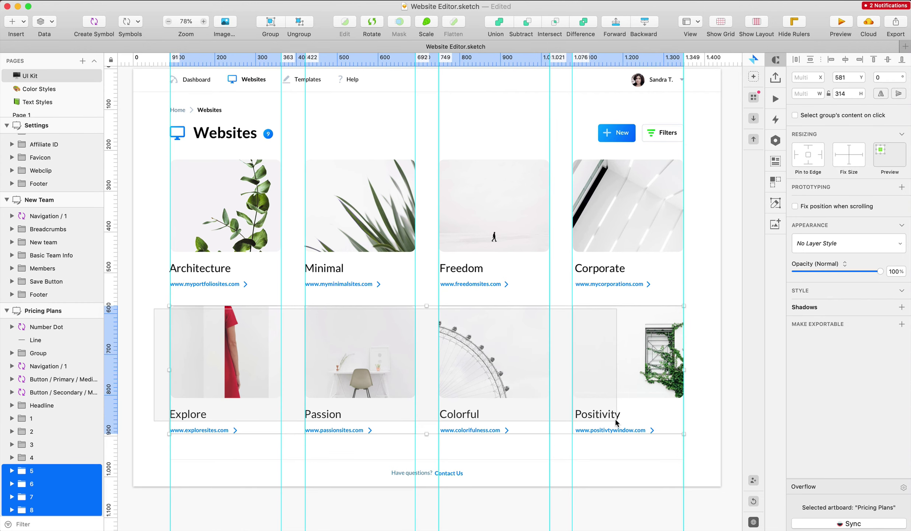
{"action": "key", "text": "Delete"}
{"action": "left_click", "coordinate": [347, 227]}
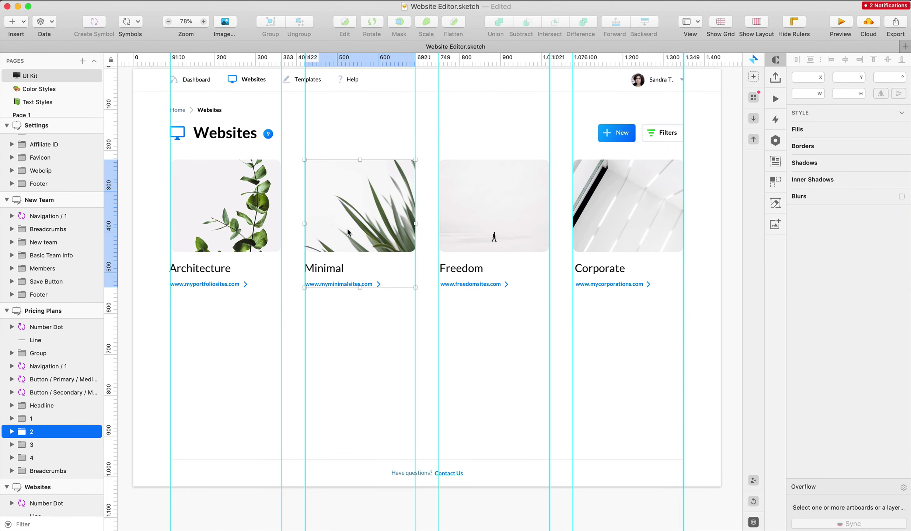
{"action": "key", "text": "Delete"}
Stretch the Freedom card's photo rectangle to about 643 px high and replace its image fill with solid white #FFFFFF
{"action": "double_click", "coordinate": [525, 211]}
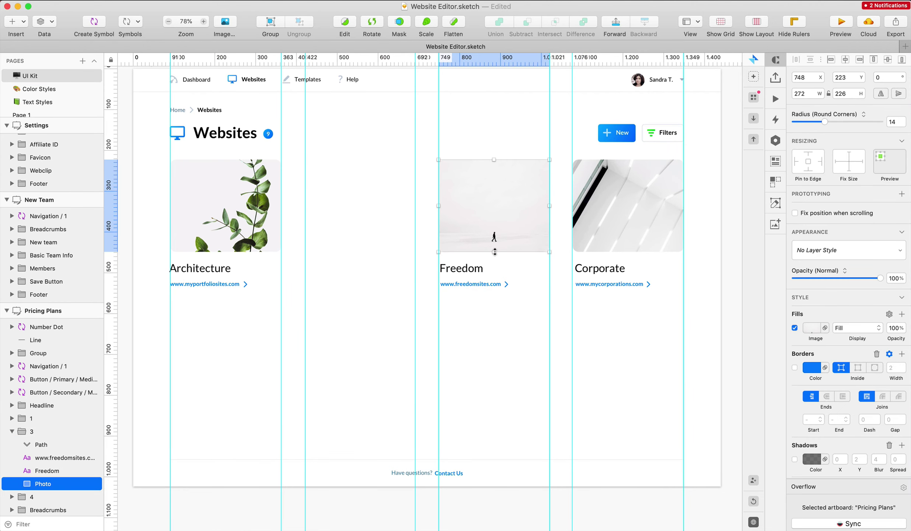
{"action": "left_click_drag", "start_coordinate": [494, 252], "coordinate": [493, 423]}
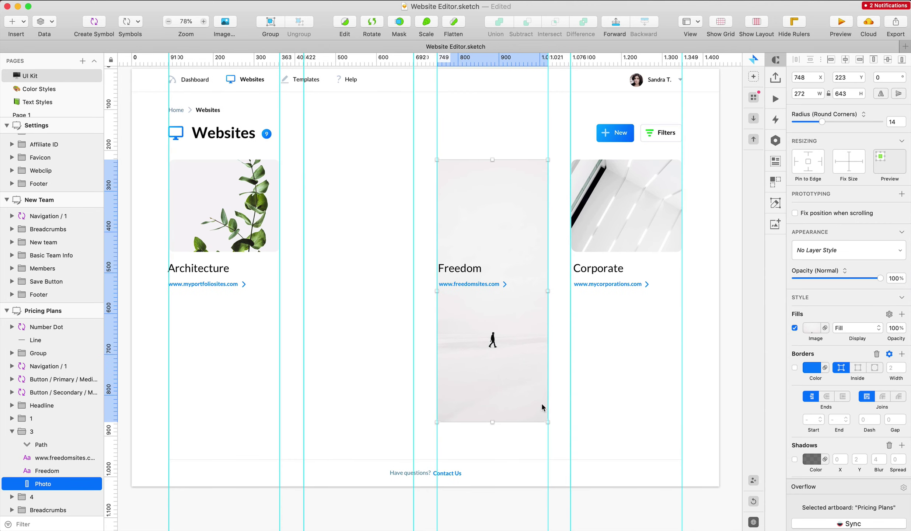
{"action": "left_click", "coordinate": [812, 324]}
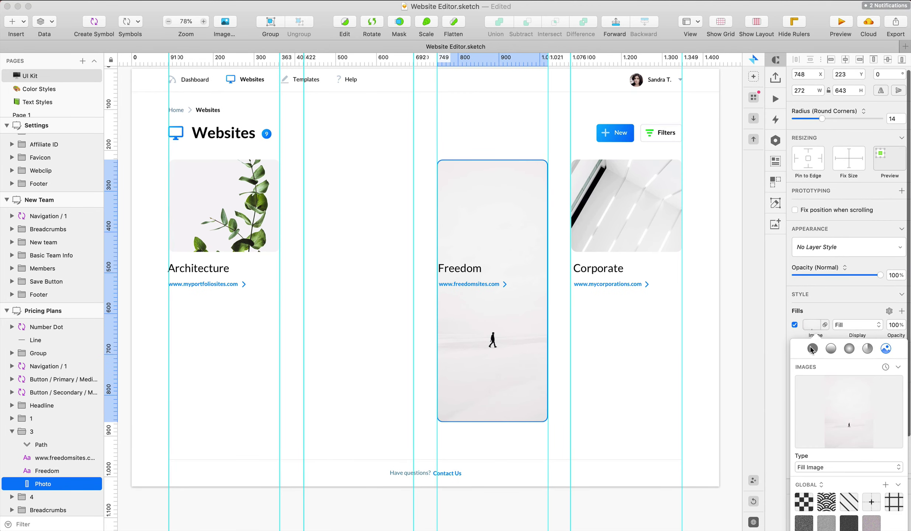
{"action": "left_click", "coordinate": [813, 349]}
{"action": "left_click", "coordinate": [505, 149]}
{"action": "left_click_drag", "start_coordinate": [504, 150], "coordinate": [516, 178]}
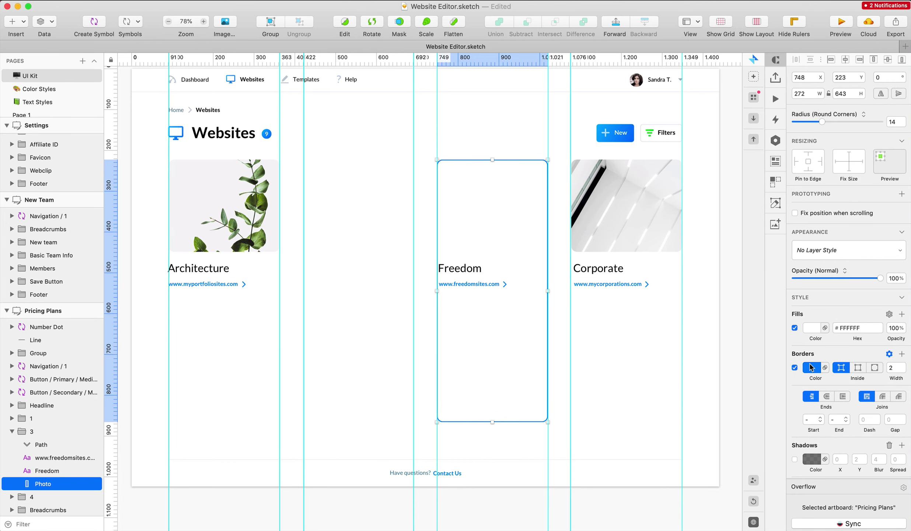
Give the white rectangle a 2 px inside border in #EEF1F5, sampled from the line under the navigation bar
{"action": "left_click", "coordinate": [811, 368]}
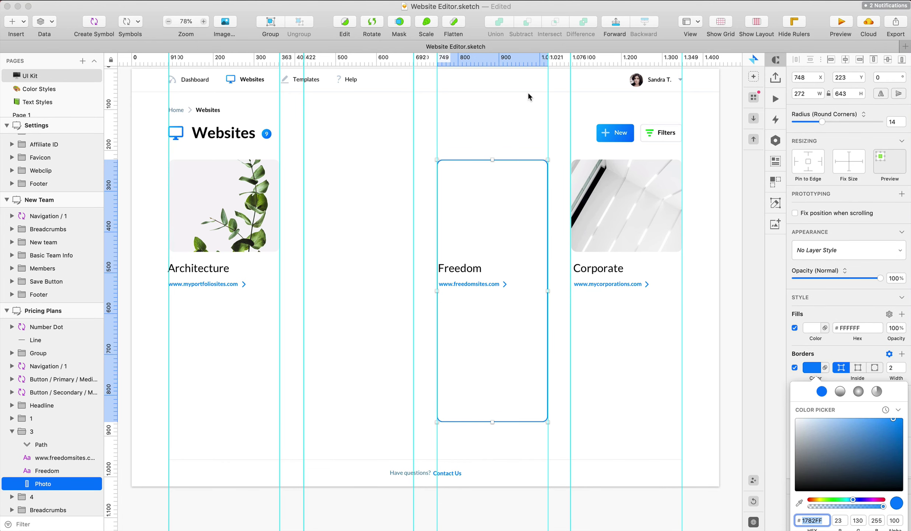
{"action": "left_click", "coordinate": [798, 503]}
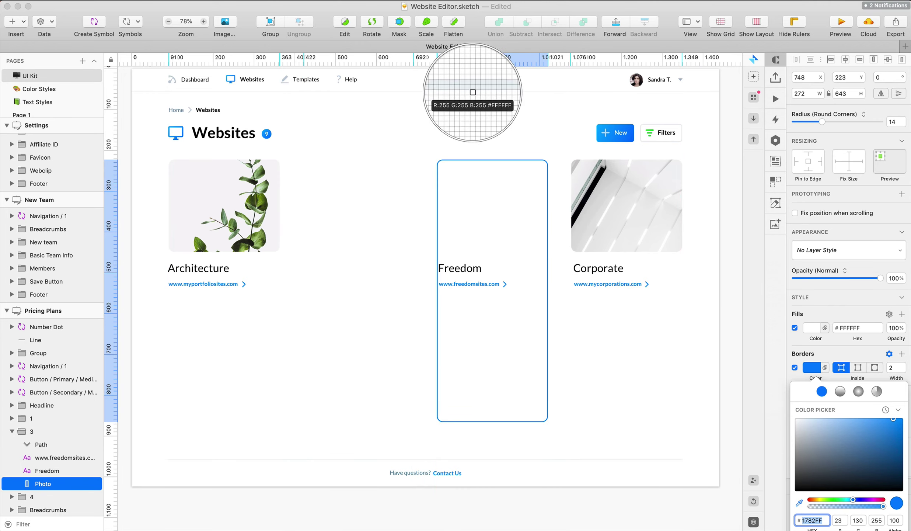
{"action": "left_click", "coordinate": [473, 92]}
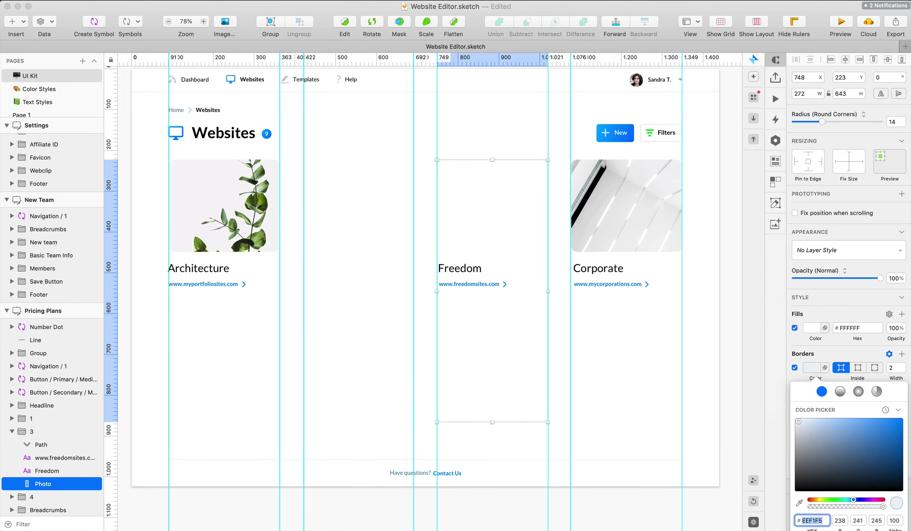
{"action": "left_click", "coordinate": [409, 288]}
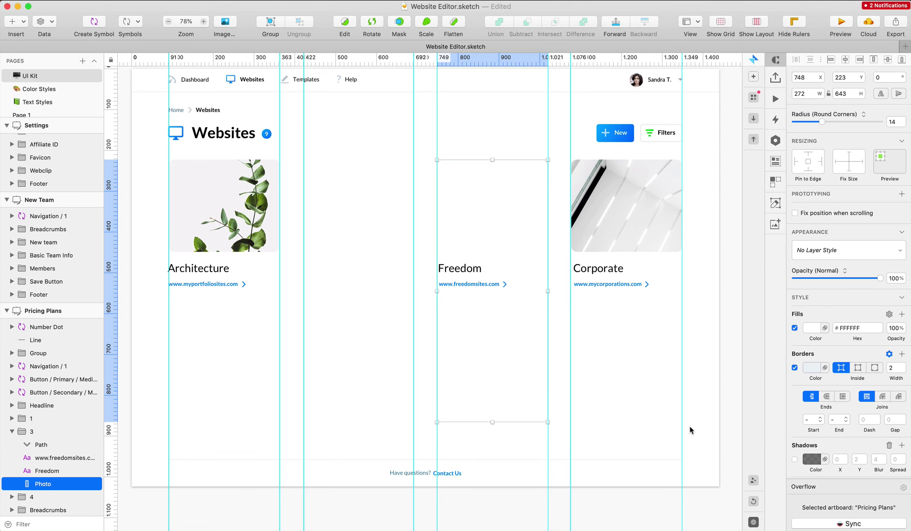
Place a copy of the blue New button near the lower edge of the Freedom card and widen it to about 215 px
{"action": "left_click", "coordinate": [468, 270]}
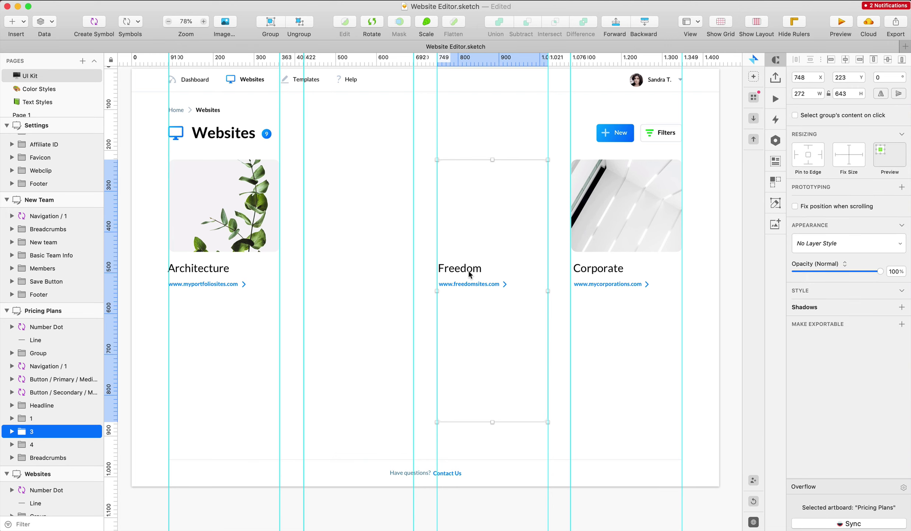
{"action": "left_click", "coordinate": [469, 270]}
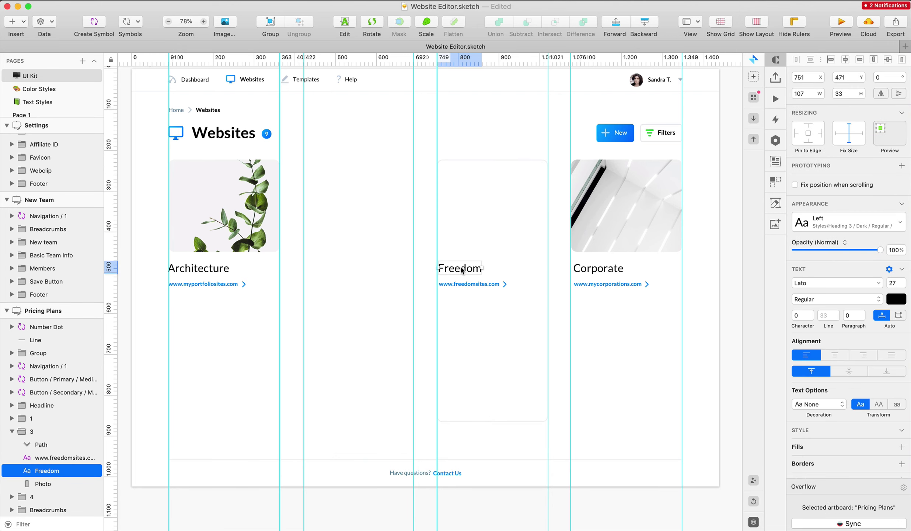
{"action": "left_click", "coordinate": [602, 133]}
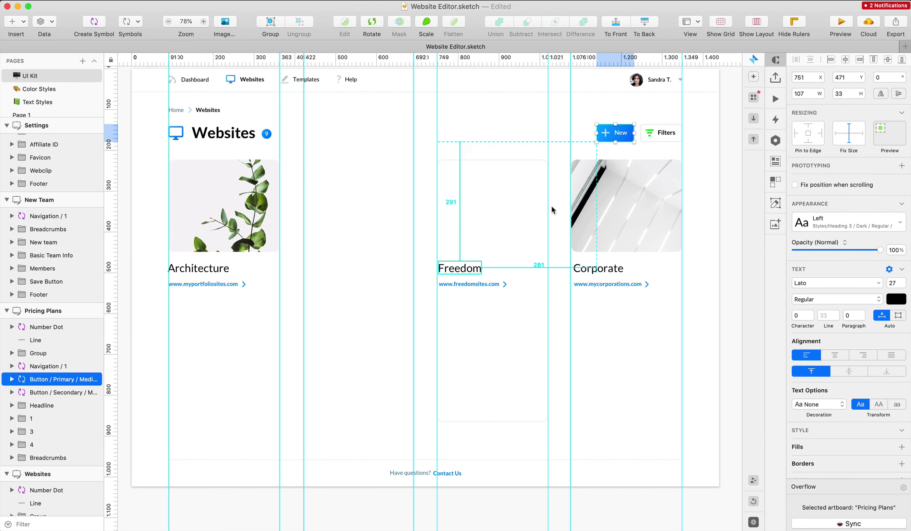
{"action": "left_click_drag", "start_coordinate": [629, 133], "coordinate": [537, 391]}
Detach the New button copy in the Freedom card from its symbol and delete its plus icon
{"action": "double_click", "coordinate": [470, 393]}
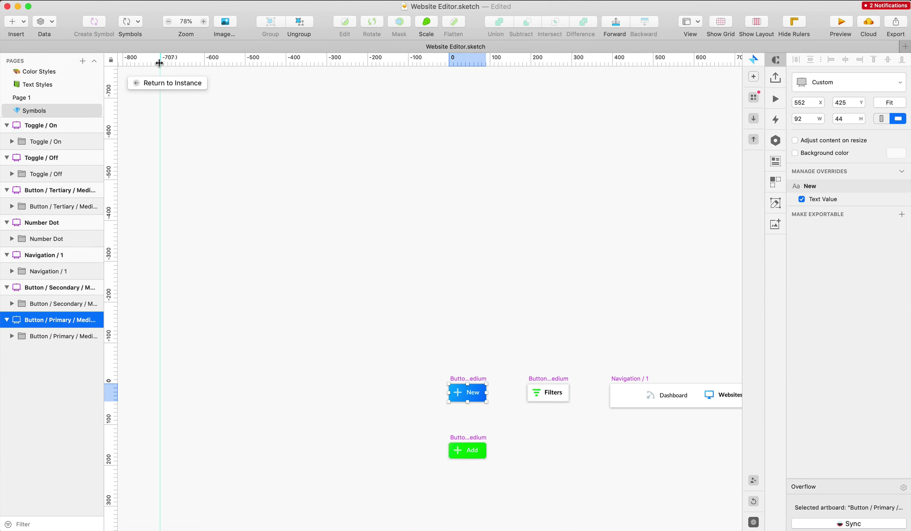
{"action": "left_click", "coordinate": [165, 84]}
{"action": "right_click", "coordinate": [509, 394]}
{"action": "left_click", "coordinate": [535, 462]}
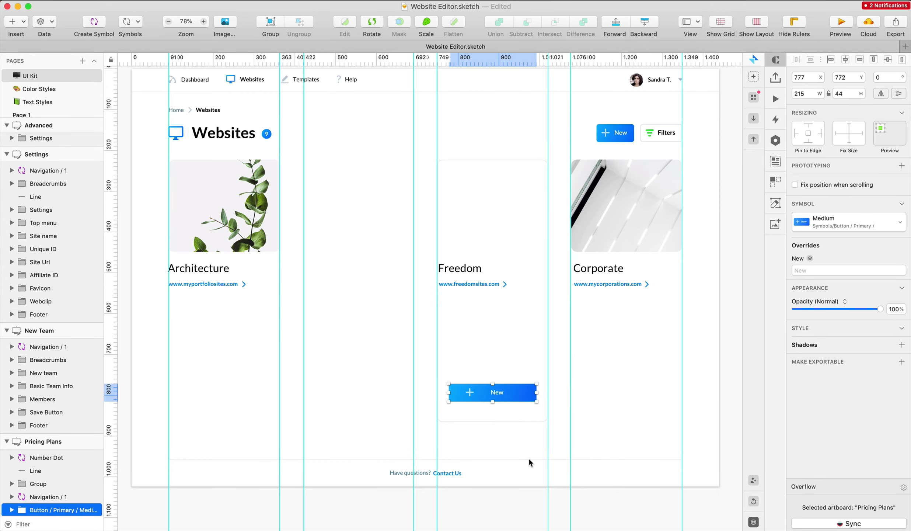
{"action": "double_click", "coordinate": [470, 393]}
{"action": "key", "text": "Delete"}
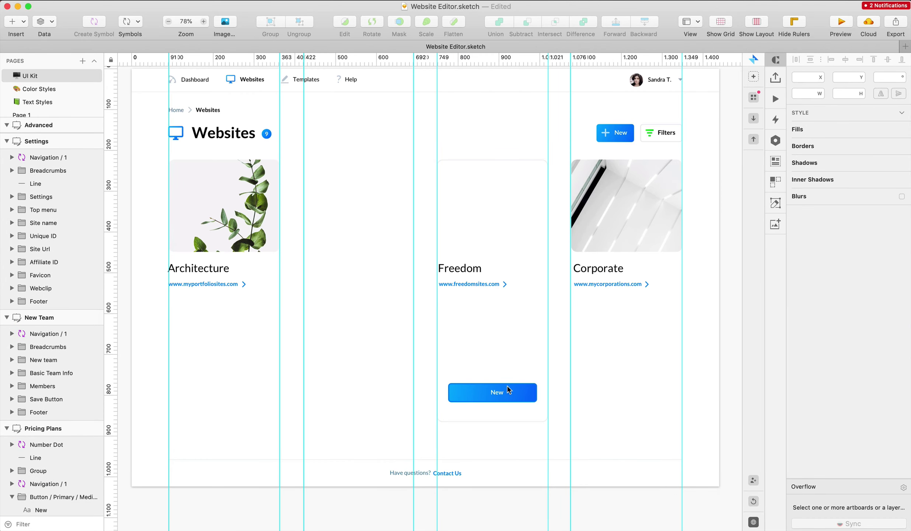
Change the card button's label to "Start 14-Day Trial" and center it horizontally with the button background
{"action": "left_click", "coordinate": [495, 393]}
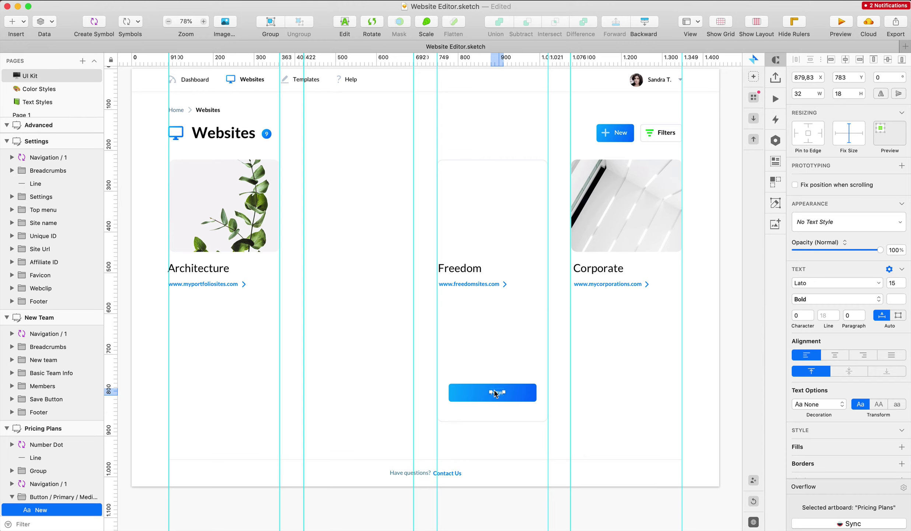
{"action": "double_click", "coordinate": [495, 393]}
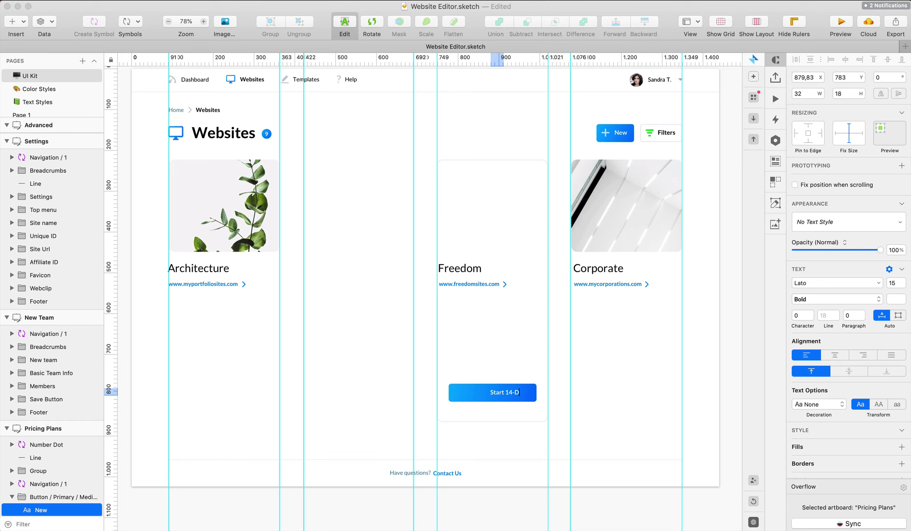
{"action": "key", "text": "Escape"}
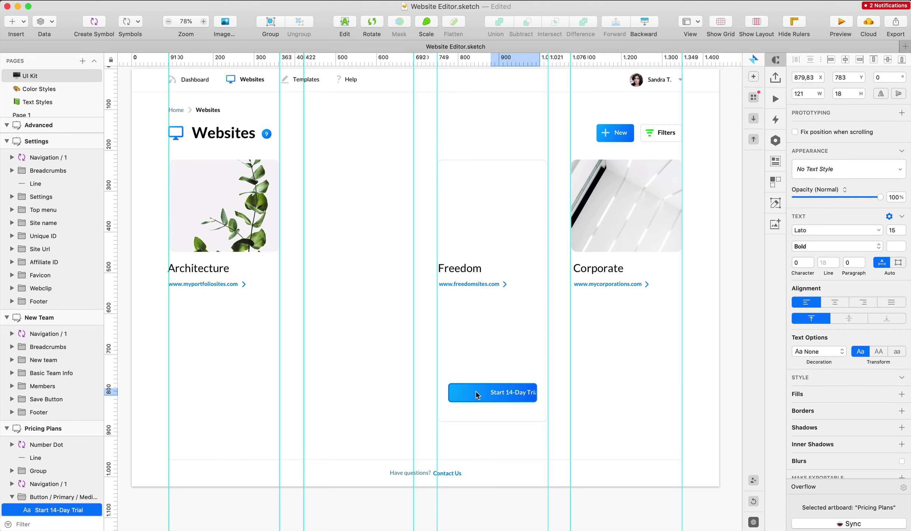
{"action": "left_click", "coordinate": [477, 396], "text": "shift"}
{"action": "left_click", "coordinate": [844, 62]}
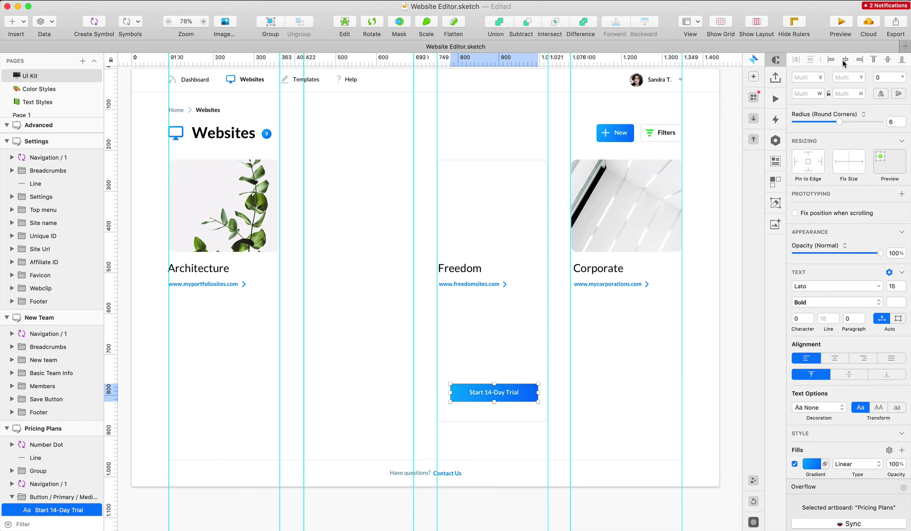
{"action": "left_click", "coordinate": [565, 393]}
{"action": "scroll", "coordinate": [564, 391], "scroll_direction": "up", "scroll_amount": 2}
{"action": "scroll", "coordinate": [564, 391], "scroll_direction": "left", "scroll_amount": 2}
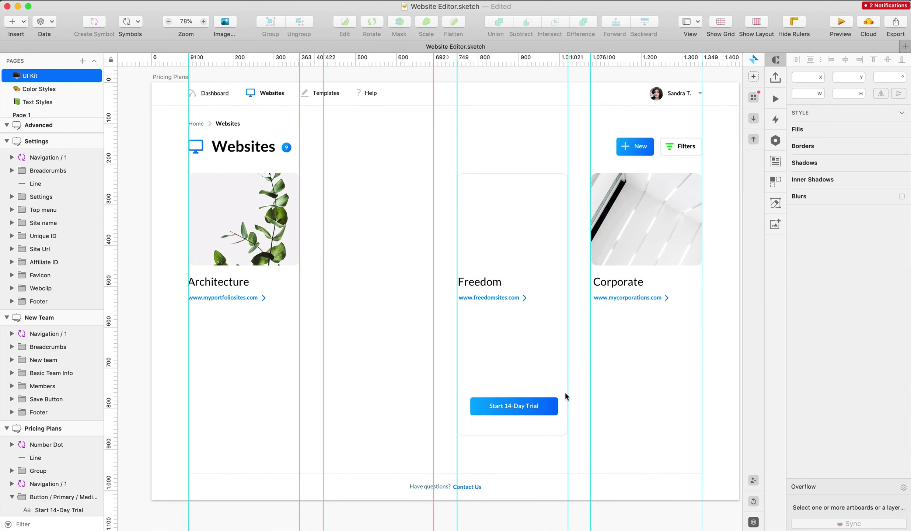
Center the "Start 14-Day Trial" button horizontally within the bordered card
{"action": "left_click", "coordinate": [517, 402]}
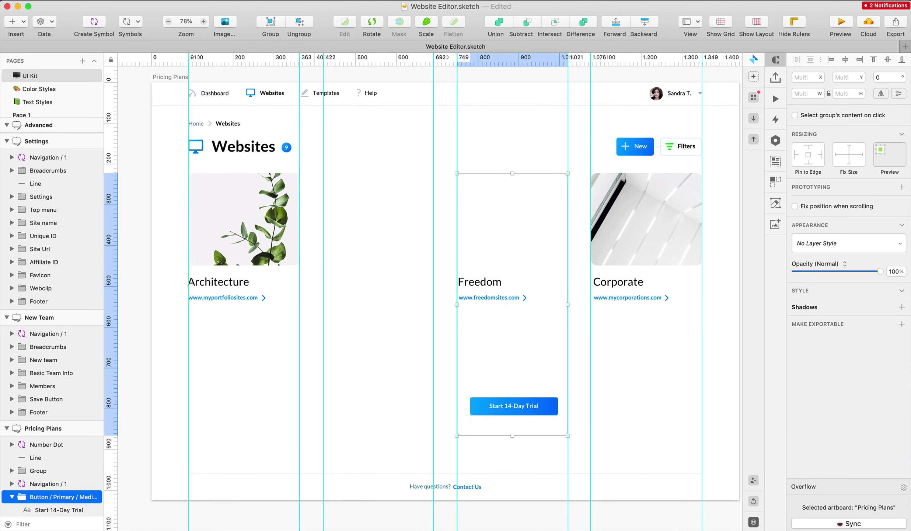
{"action": "left_click", "coordinate": [603, 363]}
{"action": "scroll", "coordinate": [604, 363], "scroll_direction": "up", "scroll_amount": 2}
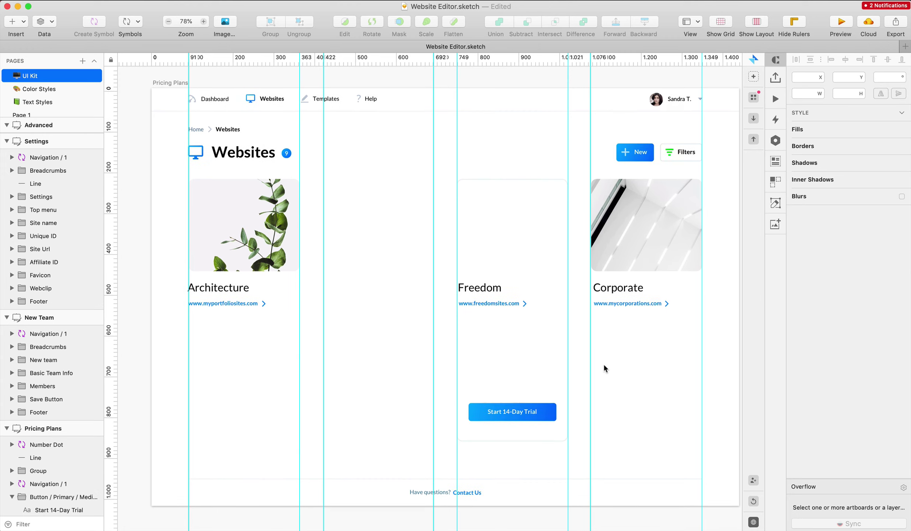
{"action": "scroll", "coordinate": [604, 363], "scroll_direction": "right", "scroll_amount": 2}
{"action": "scroll", "coordinate": [604, 364], "scroll_direction": "down", "scroll_amount": 3}
{"action": "scroll", "coordinate": [604, 363], "scroll_direction": "left", "scroll_amount": 2}
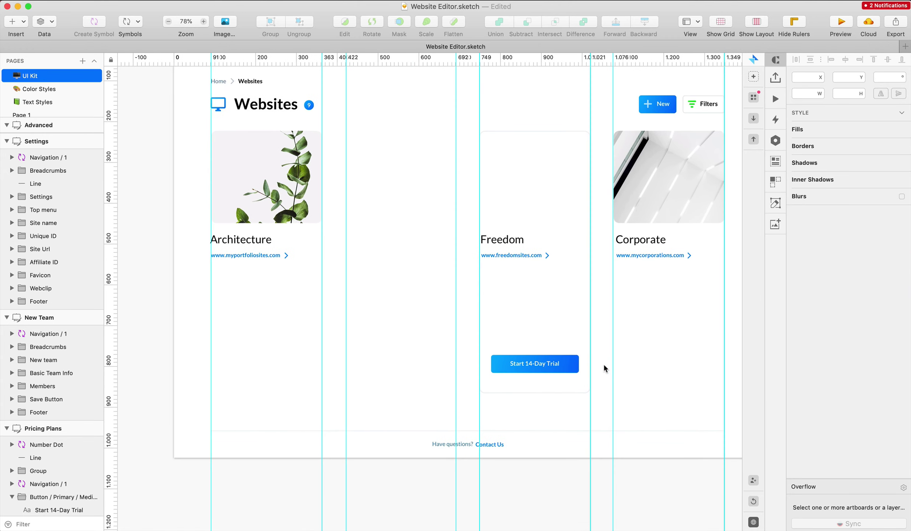
Center the "Freedom" title horizontally within the bordered card
{"action": "scroll", "coordinate": [603, 363], "scroll_direction": "up", "scroll_amount": 2}
{"action": "scroll", "coordinate": [603, 363], "scroll_direction": "left", "scroll_amount": 1}
{"action": "double_click", "coordinate": [508, 250]}
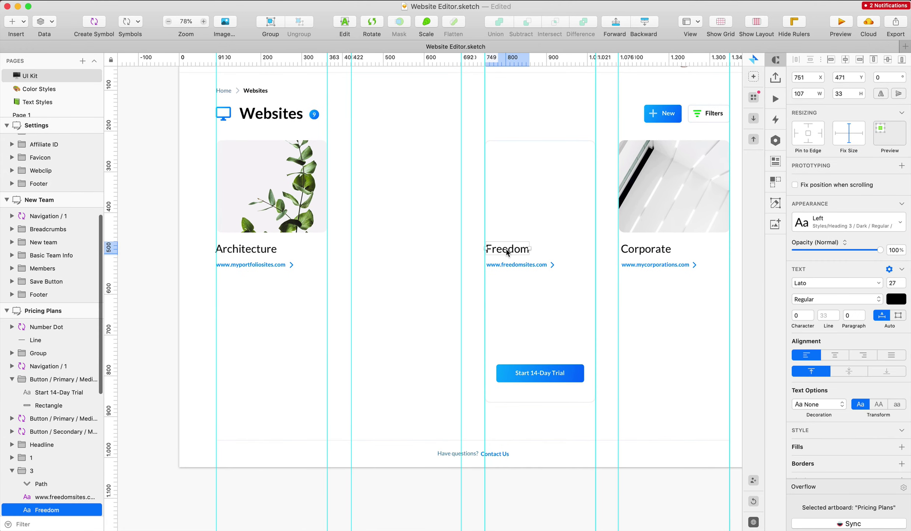
{"action": "left_click", "coordinate": [561, 225], "text": "shift"}
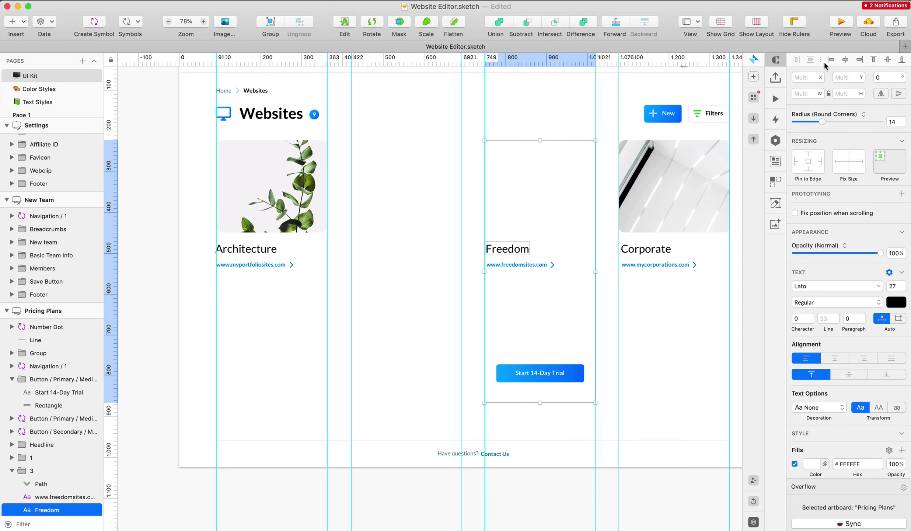
{"action": "left_click", "coordinate": [846, 59]}
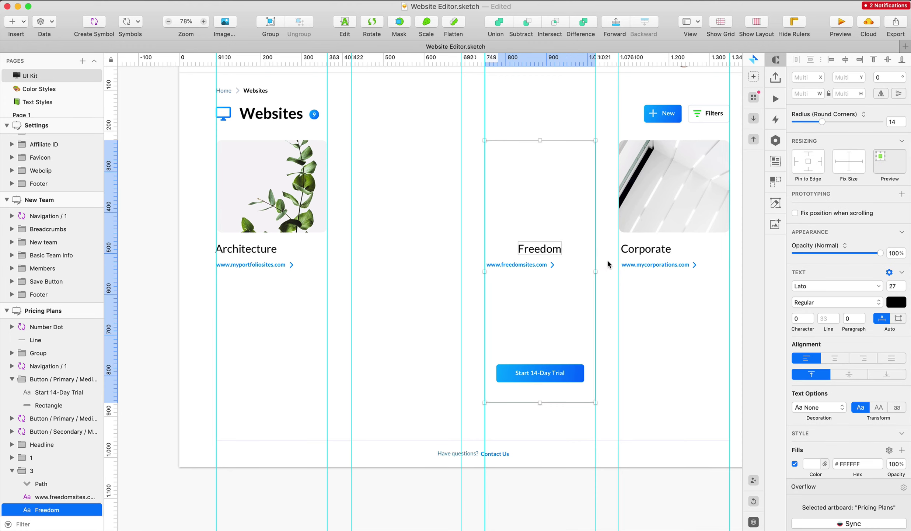
Replace the "Freedom" title text with the price "$16"
{"action": "left_click", "coordinate": [552, 252]}
{"action": "double_click", "coordinate": [552, 252]}
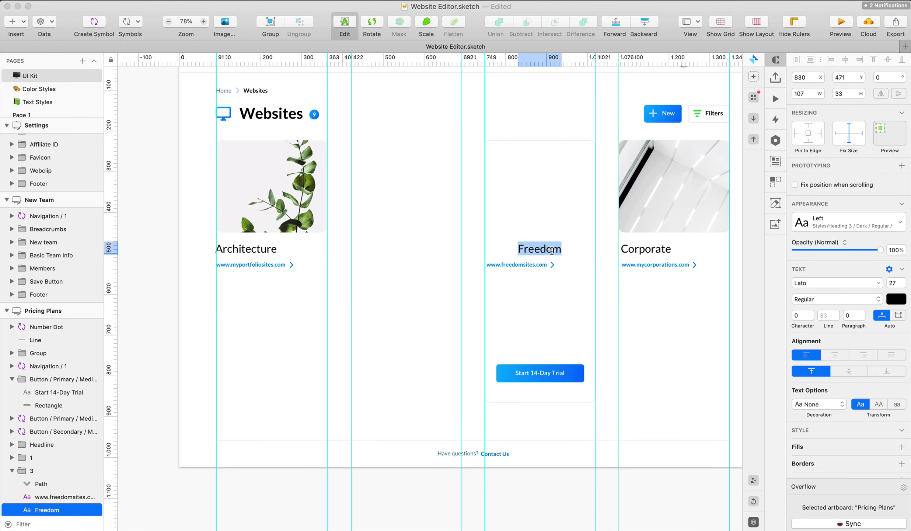
{"action": "type", "text": "$"}
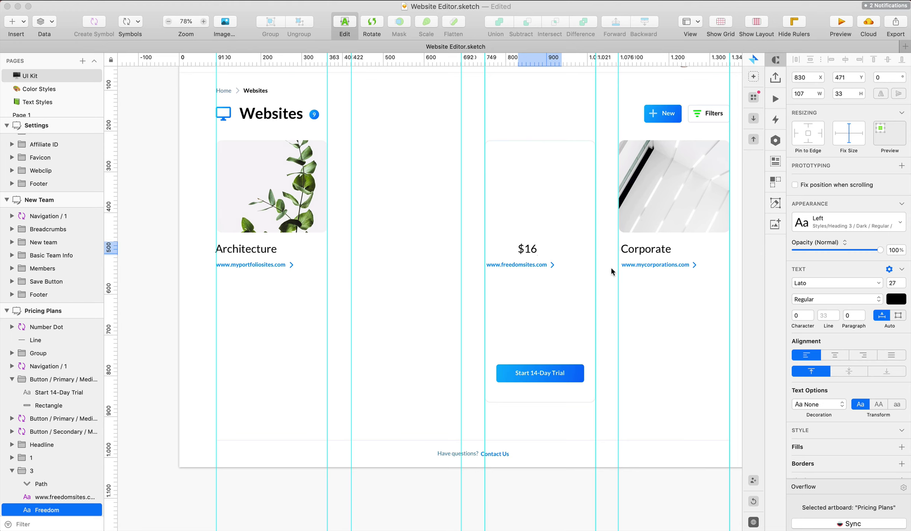
{"action": "type", "text": "16"}
{"action": "key", "text": "Escape"}
Place a copy of the card's website link beside the price and give it the style of the SEO Optimization description
{"action": "left_click_drag", "start_coordinate": [526, 251], "coordinate": [551, 252]}
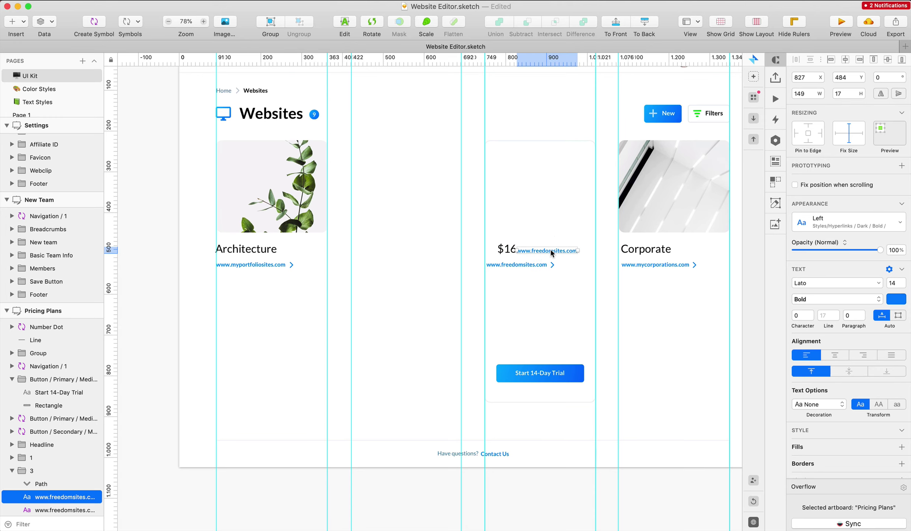
{"action": "scroll", "coordinate": [548, 229], "scroll_direction": "up", "scroll_amount": 10}
{"action": "left_click", "coordinate": [362, 152]}
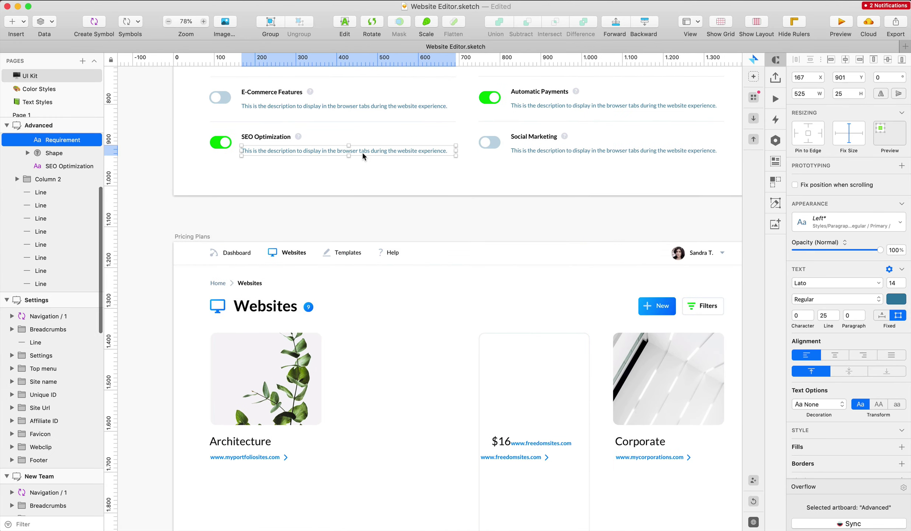
{"action": "right_click", "coordinate": [361, 151]}
{"action": "left_click", "coordinate": [419, 302]}
{"action": "scroll", "coordinate": [534, 369], "scroll_direction": "down", "scroll_amount": 4}
{"action": "left_click", "coordinate": [542, 375]}
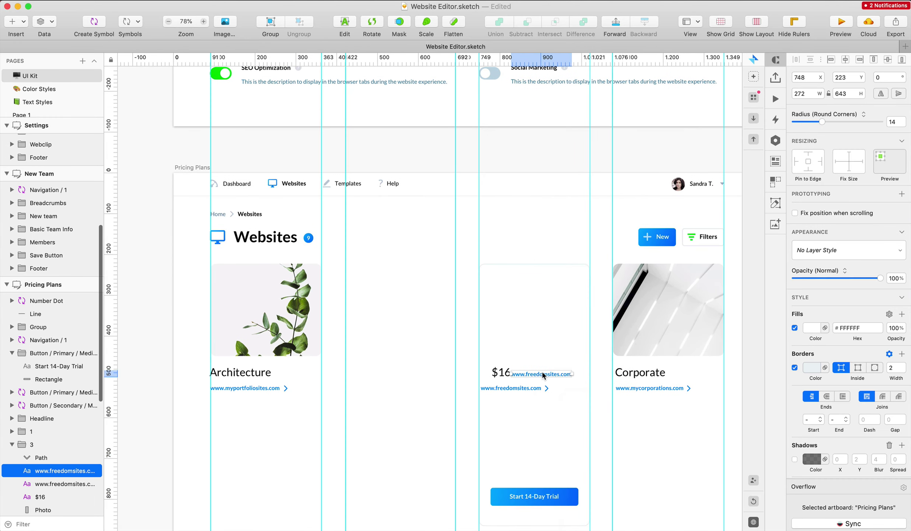
{"action": "right_click", "coordinate": [543, 374]}
{"action": "left_click", "coordinate": [575, 526]}
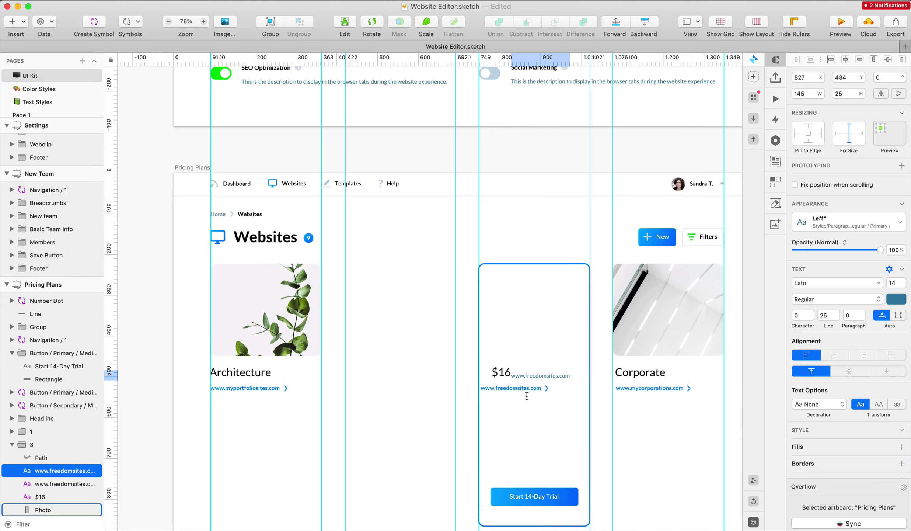
Change the copied text beside the price to "/month" and move it about 15 px right and 5 px up
{"action": "key", "text": "Return"}
{"action": "type", "text": "/month"}
{"action": "key", "text": "Escape"}
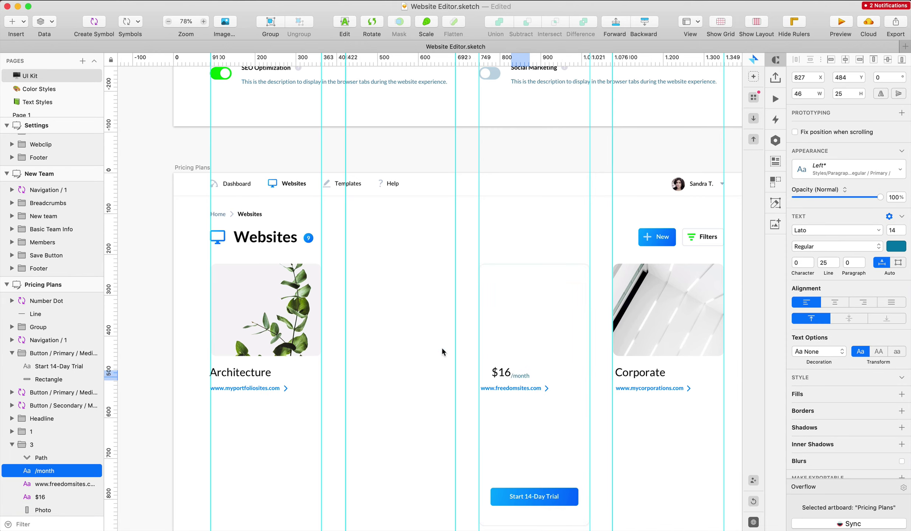
{"action": "key", "text": "shift+Up"}
{"action": "key", "text": "Up"}
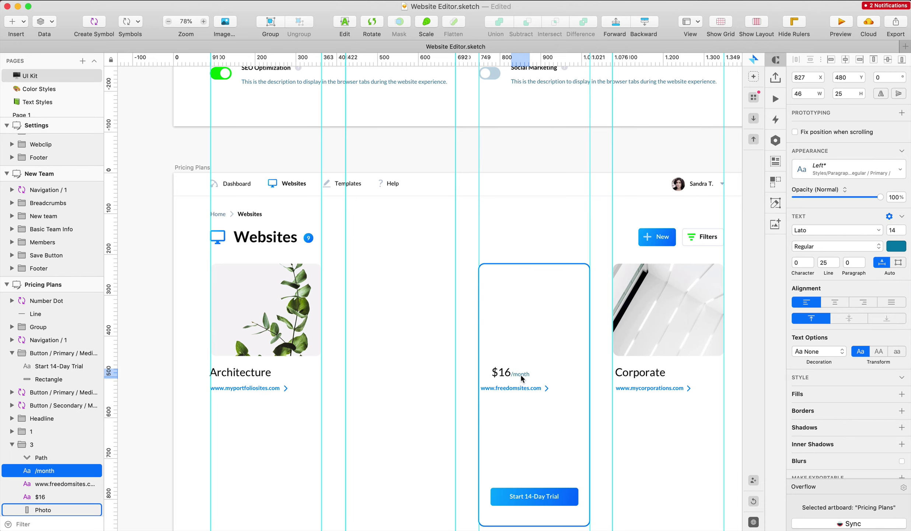
{"action": "key", "text": "shift+Right"}
{"action": "key", "text": "Right"}
{"action": "key", "text": "Right"}
{"action": "key", "text": "Right"}
{"action": "key", "text": "Right"}
{"action": "key", "text": "Right"}
{"action": "key", "text": "Up"}
Set the "$16" price to font size 37, matching the Websites heading, and nudge it left
{"action": "left_click", "coordinate": [502, 247]}
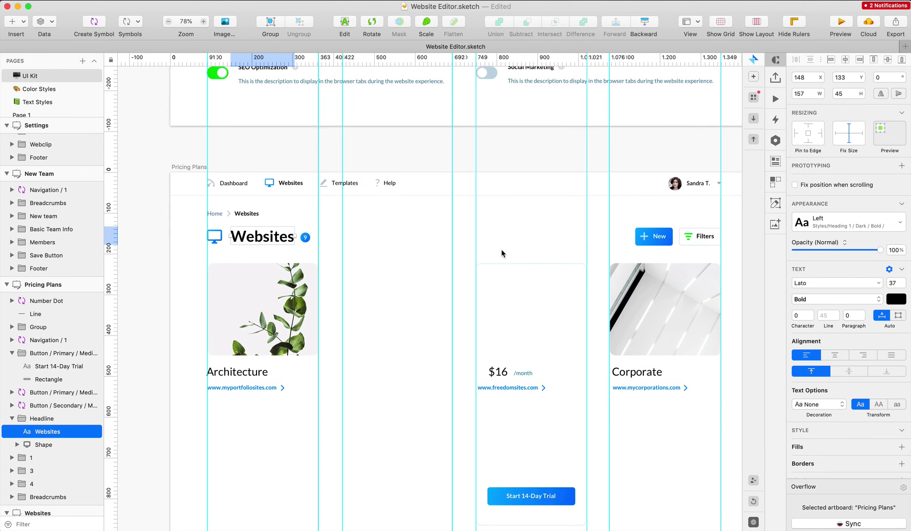
{"action": "scroll", "coordinate": [490, 295], "scroll_direction": "down", "scroll_amount": 2}
{"action": "scroll", "coordinate": [490, 295], "scroll_direction": "right", "scroll_amount": 2}
{"action": "left_click", "coordinate": [477, 347]}
{"action": "double_click", "coordinate": [891, 283]}
{"action": "type", "text": "37"}
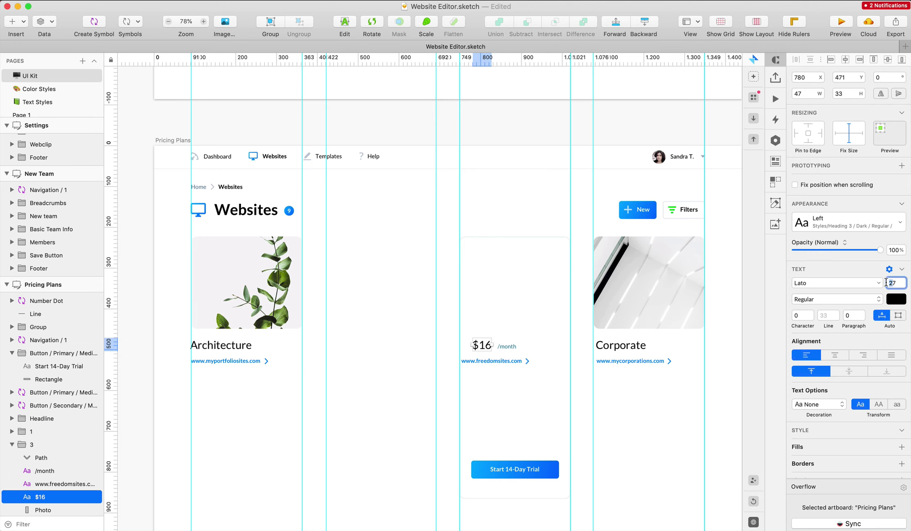
{"action": "key", "text": "Return"}
{"action": "key", "text": "Left"}
{"action": "key", "text": "Left"}
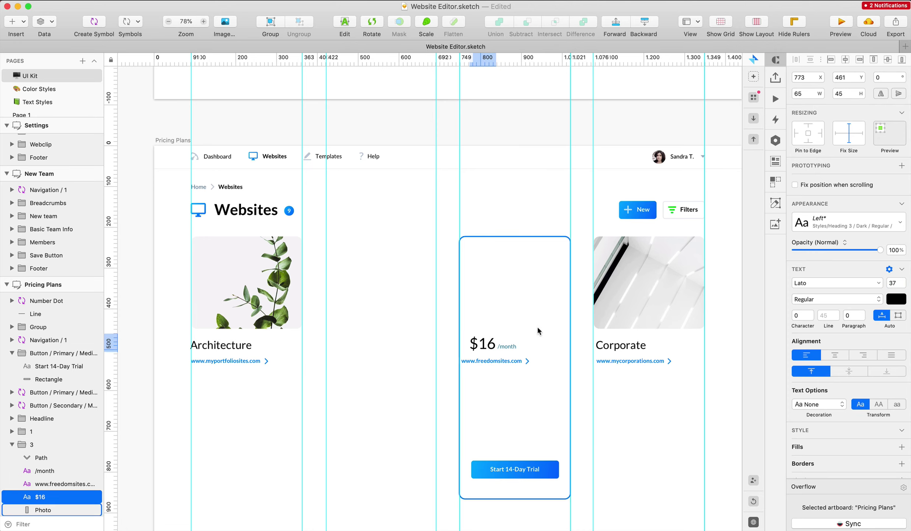
Center the "$16" price and "/month" text together horizontally within the card
{"action": "left_click", "coordinate": [505, 343], "text": "shift"}
{"action": "key", "text": "super+g"}
{"action": "left_click", "coordinate": [546, 302], "text": "shift"}
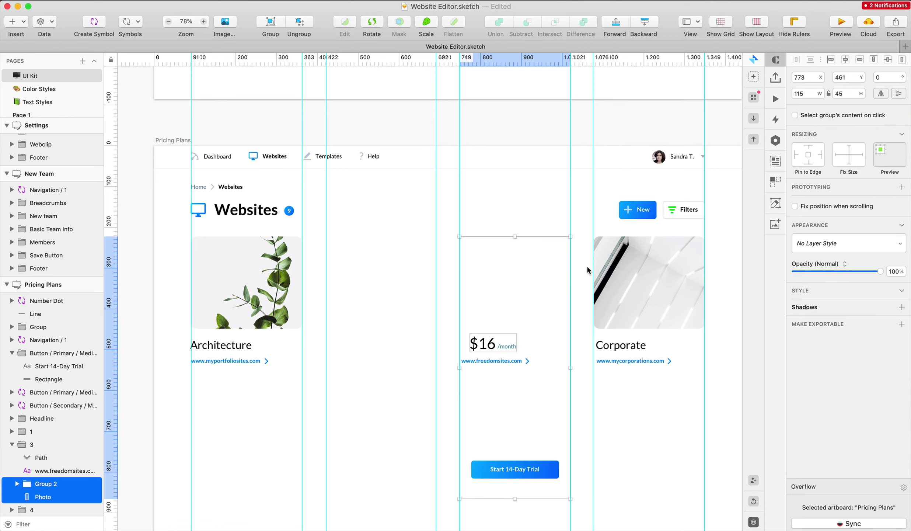
{"action": "left_click", "coordinate": [844, 59]}
{"action": "left_click", "coordinate": [554, 311]}
{"action": "left_click", "coordinate": [452, 328]}
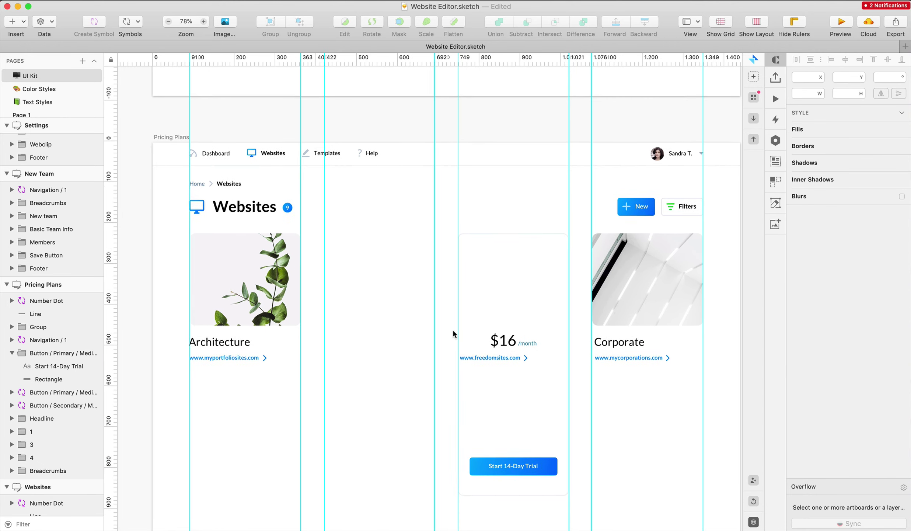
Move the website link and its arrow about 50 px down, lining the text up with the trial button's left edge
{"action": "scroll", "coordinate": [452, 328], "scroll_direction": "down", "scroll_amount": 1}
{"action": "left_click", "coordinate": [508, 351]}
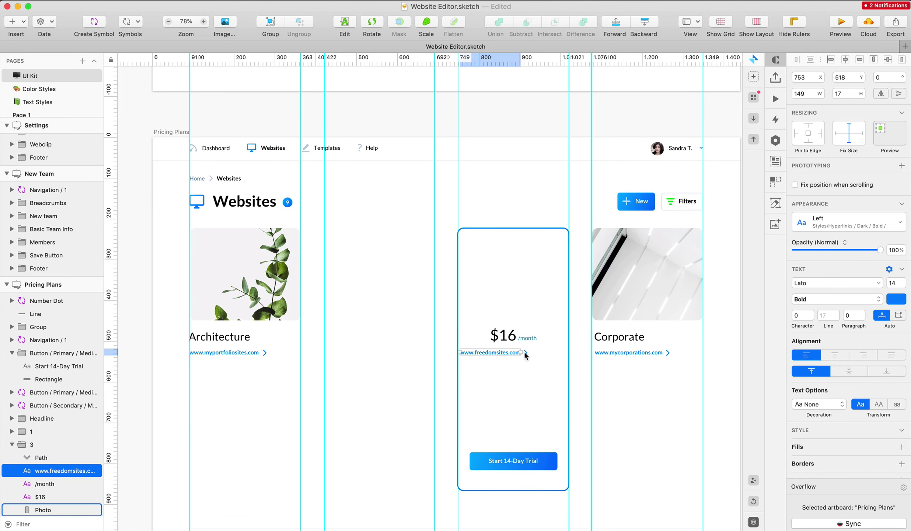
{"action": "left_click", "coordinate": [525, 352], "text": "shift"}
{"action": "left_click_drag", "start_coordinate": [513, 359], "coordinate": [522, 380]}
{"action": "left_click", "coordinate": [547, 350]}
Apply the "/month" text style to the card's website link and delete the arrow beside it
{"action": "left_click", "coordinate": [526, 339]}
{"action": "right_click", "coordinate": [526, 341]}
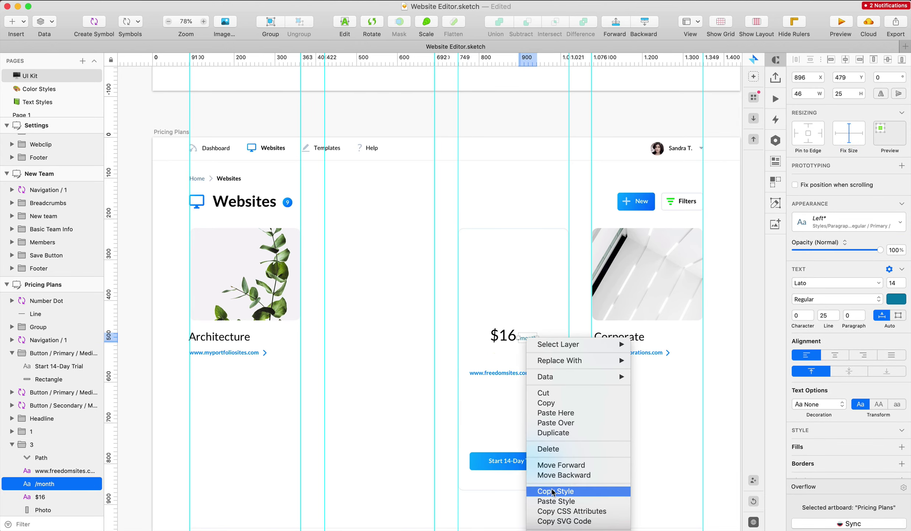
{"action": "left_click", "coordinate": [542, 492]}
{"action": "left_click", "coordinate": [479, 373]}
{"action": "right_click", "coordinate": [504, 373]}
{"action": "left_click", "coordinate": [540, 508]}
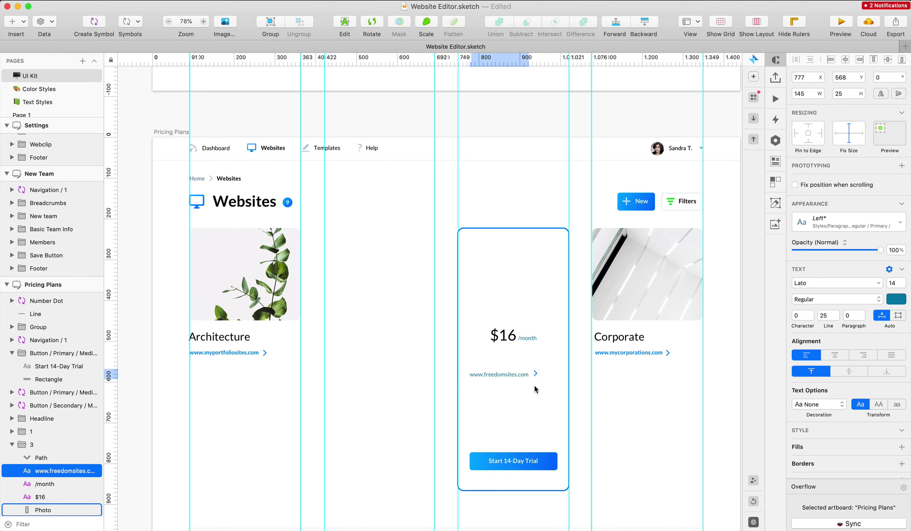
{"action": "left_click", "coordinate": [535, 370]}
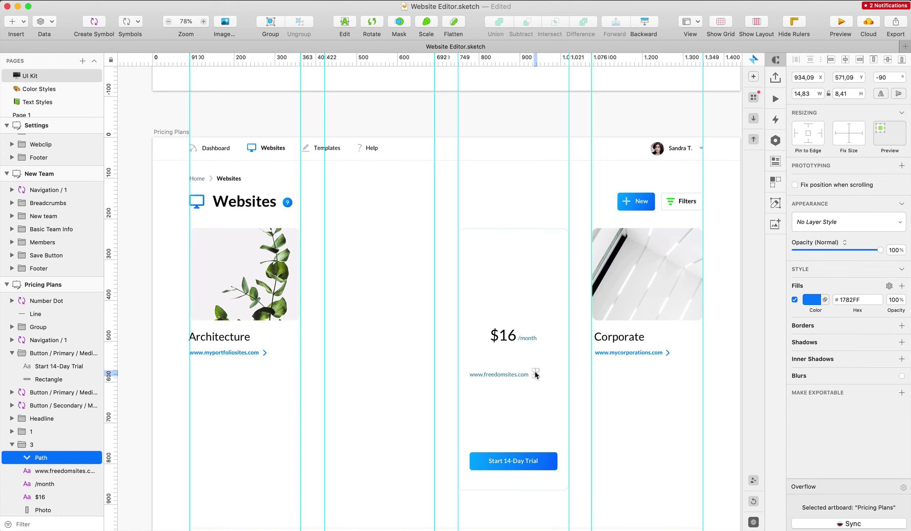
{"action": "key", "text": "BackSpace"}
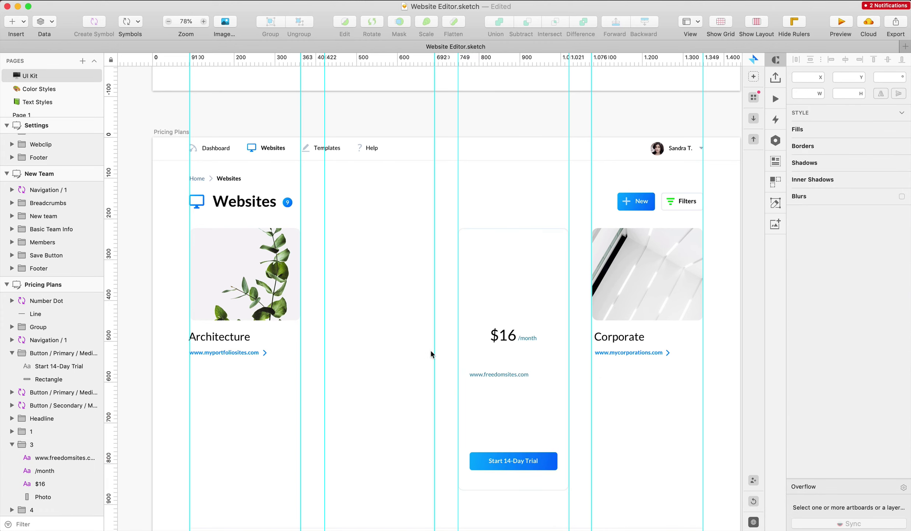
Place a copy of the website text near the card's upper edge and change it to "ADVANCED"
{"action": "left_click", "coordinate": [513, 373]}
{"action": "left_click_drag", "start_coordinate": [512, 373], "coordinate": [517, 250]}
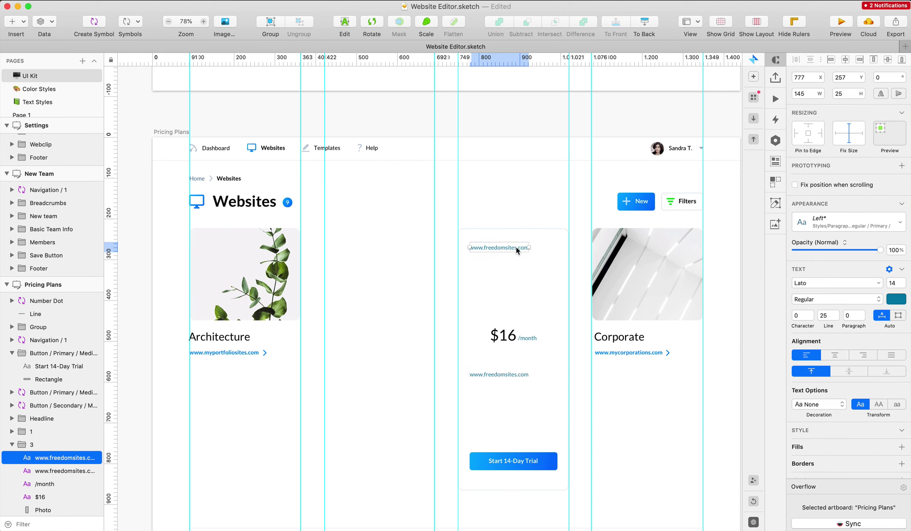
{"action": "double_click", "coordinate": [516, 247]}
{"action": "type", "text": "BUSI"}
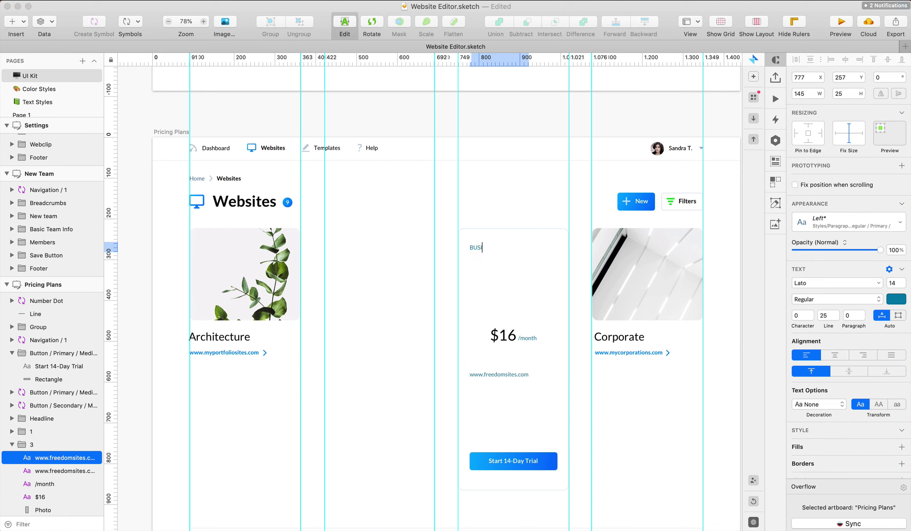
{"action": "type", "text": "NESS"}
{"action": "key", "text": "super+a"}
{"action": "type", "text": "A"}
{"action": "key", "text": "Escape"}
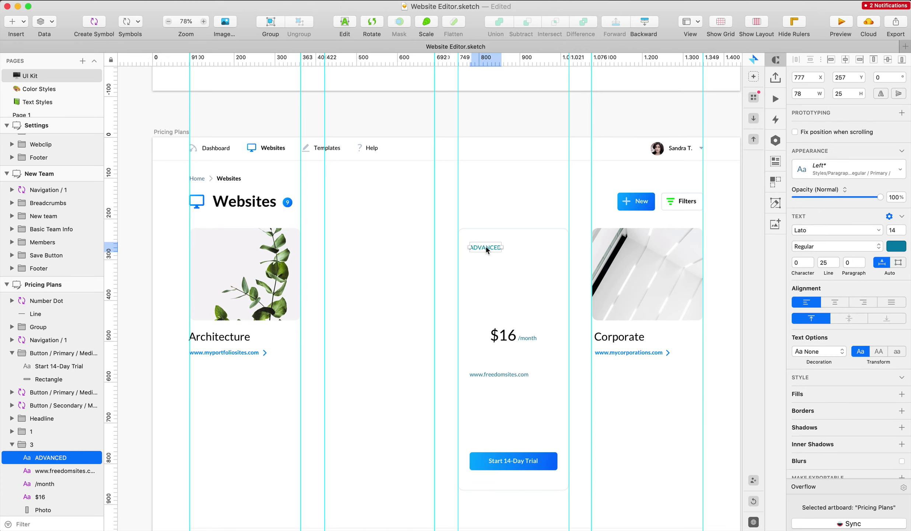
Set the "ADVANCED" label to Bold with a character spacing of 2
{"action": "left_click", "coordinate": [825, 250]}
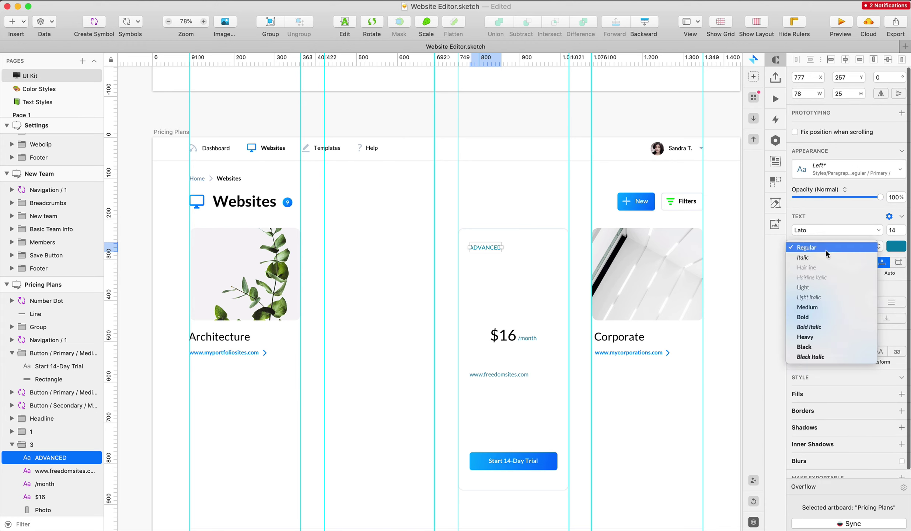
{"action": "left_click", "coordinate": [828, 307]}
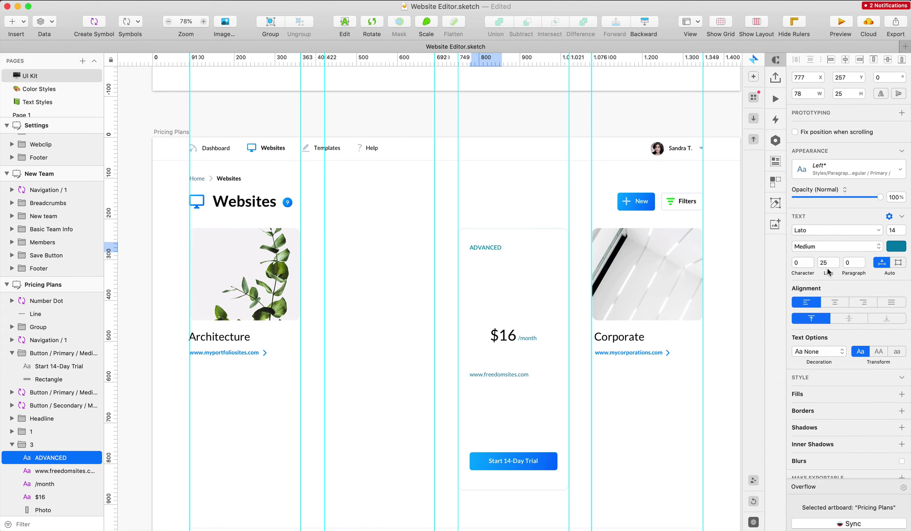
{"action": "left_click", "coordinate": [826, 246]}
{"action": "left_click", "coordinate": [824, 257]}
{"action": "left_click", "coordinate": [802, 263]}
{"action": "type", "text": "2"}
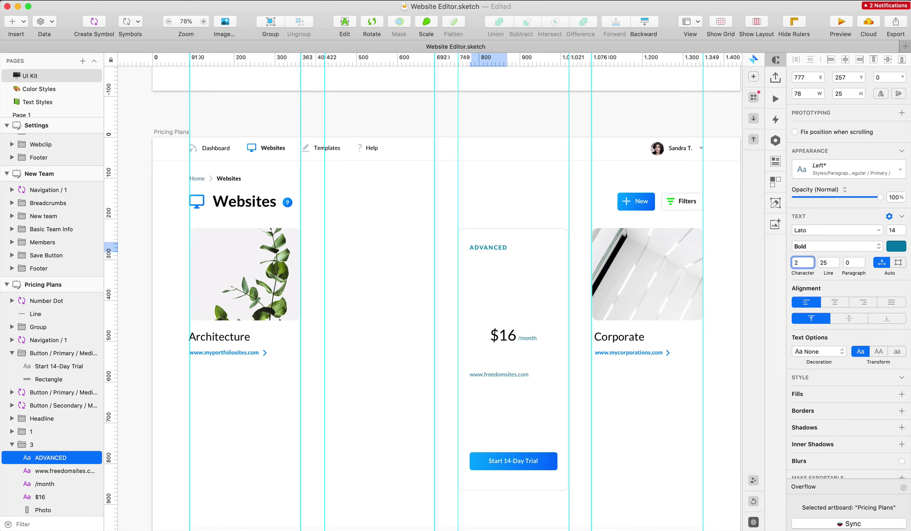
{"action": "left_click", "coordinate": [887, 247]}
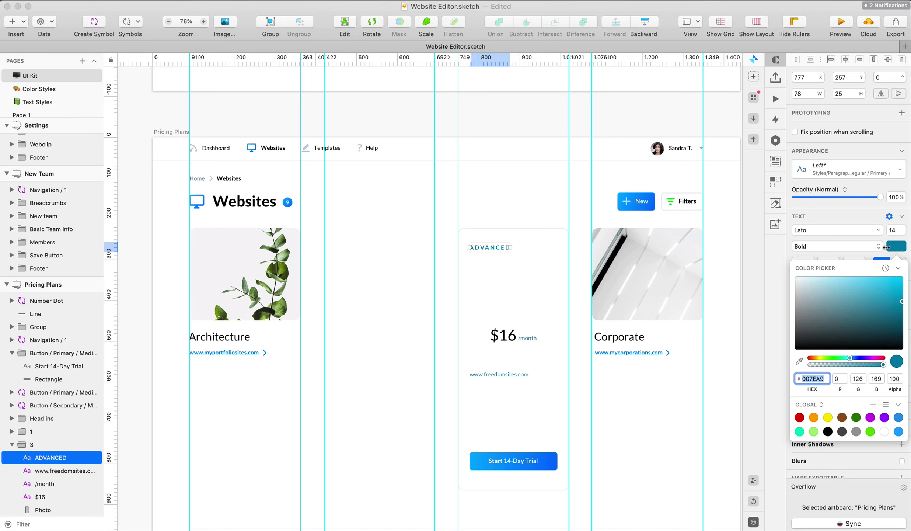
{"action": "left_click", "coordinate": [799, 362]}
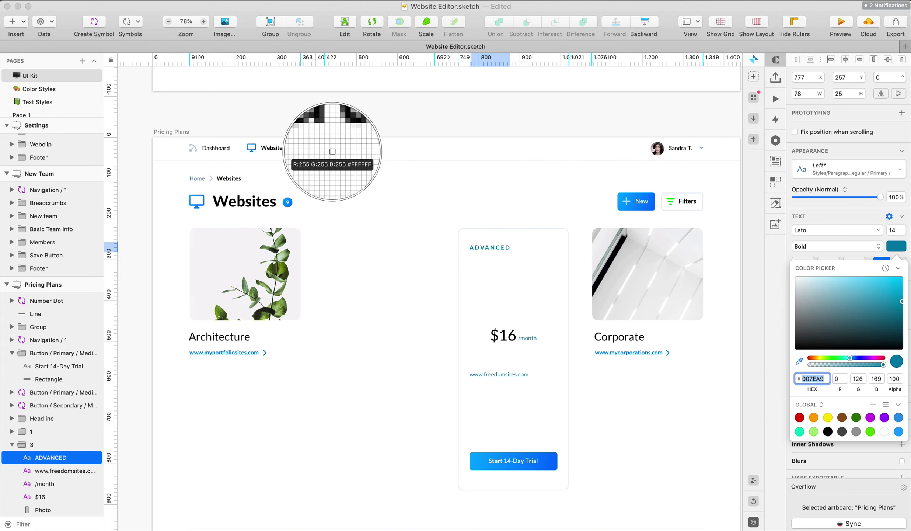
{"action": "key", "text": "Escape"}
Recolour the "ADVANCED", website and "/month" texts with #487CA1, sampled from the Timezone description on the Advanced artboard
{"action": "scroll", "coordinate": [332, 150], "scroll_direction": "up", "scroll_amount": 5}
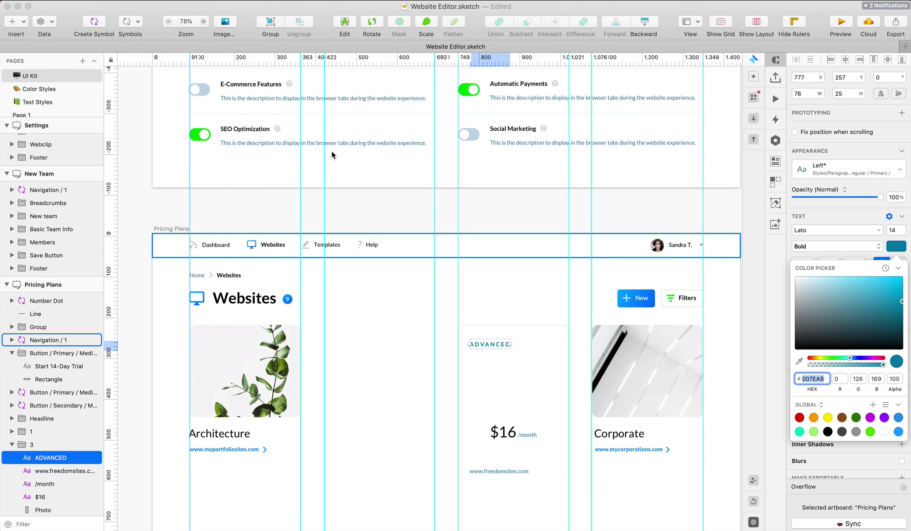
{"action": "left_click", "coordinate": [527, 437], "text": "shift"}
{"action": "left_click", "coordinate": [509, 472], "text": "shift"}
{"action": "scroll", "coordinate": [564, 268], "scroll_direction": "up", "scroll_amount": 10}
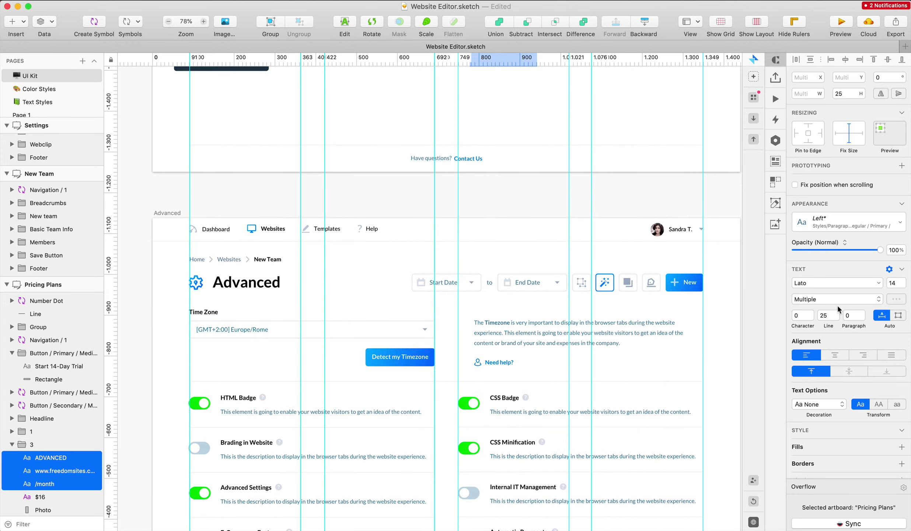
{"action": "left_click", "coordinate": [896, 298]}
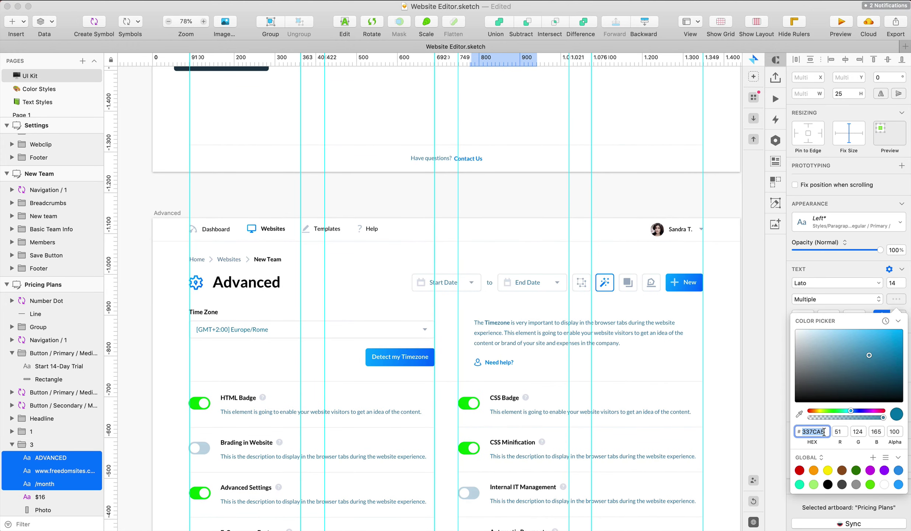
{"action": "left_click", "coordinate": [799, 413]}
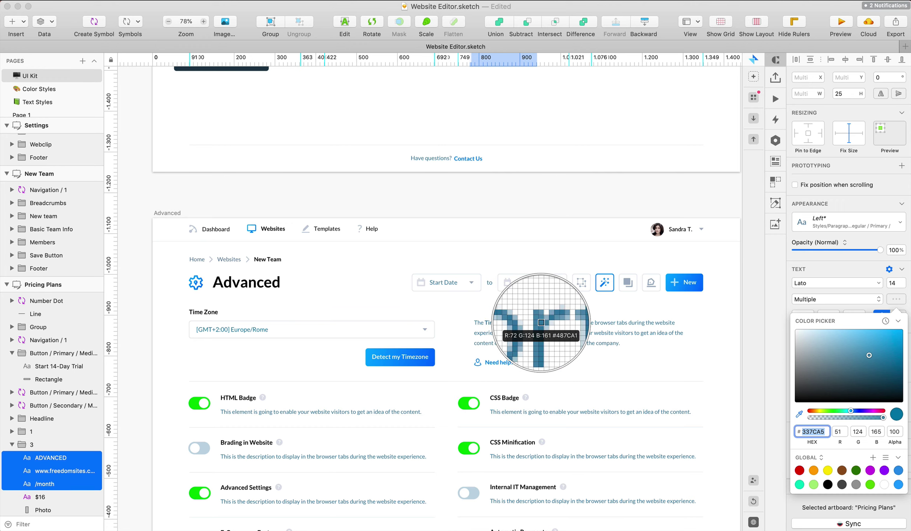
{"action": "left_click", "coordinate": [542, 323]}
Resample the three texts' colour as #477BA1 from the Webclip description on the Settings artboard
{"action": "scroll", "coordinate": [540, 321], "scroll_direction": "down", "scroll_amount": 7}
{"action": "scroll", "coordinate": [540, 321], "scroll_direction": "up", "scroll_amount": 15}
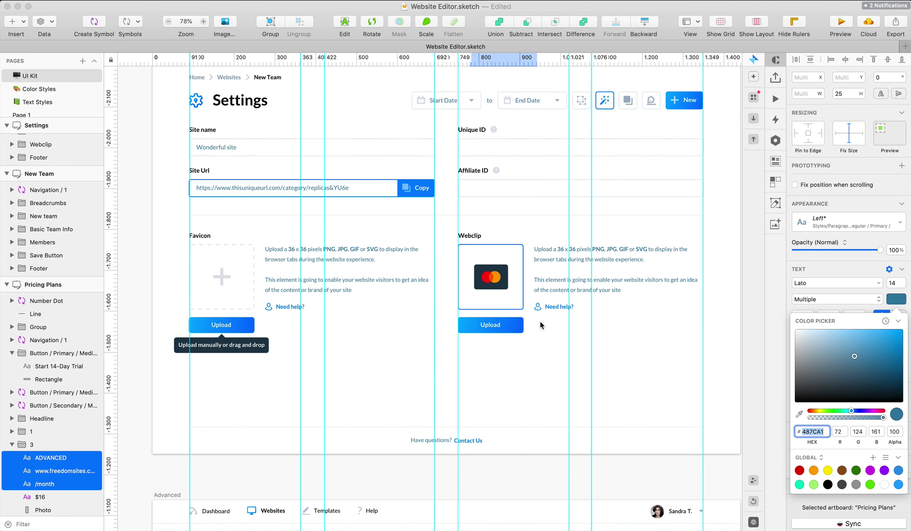
{"action": "left_click", "coordinate": [799, 414]}
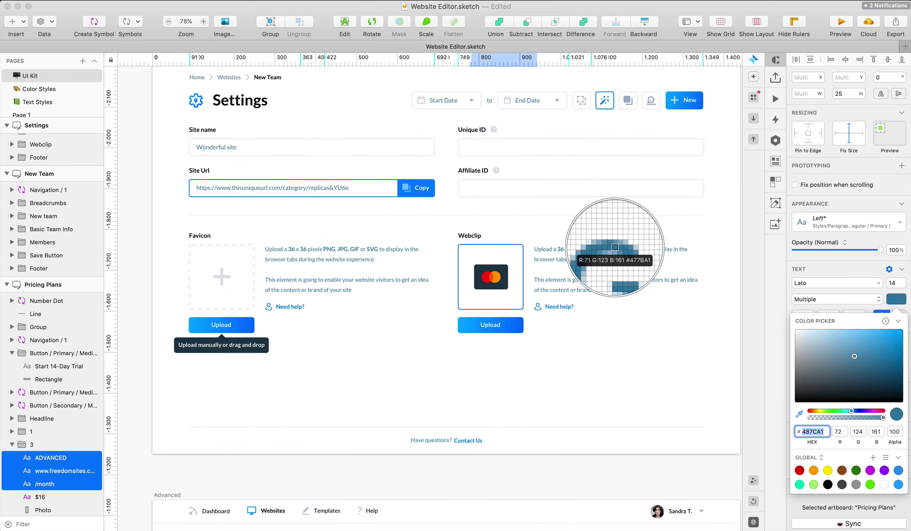
{"action": "left_click", "coordinate": [615, 249]}
{"action": "scroll", "coordinate": [674, 363], "scroll_direction": "down", "scroll_amount": 12}
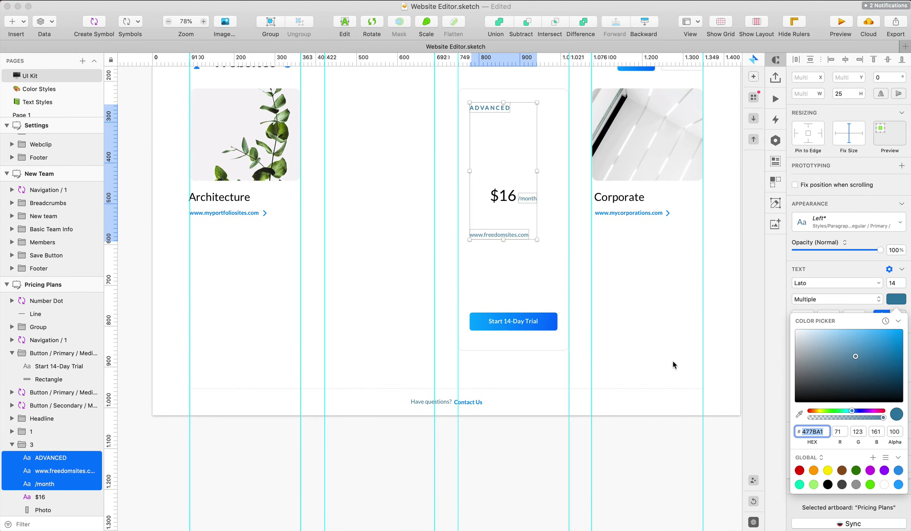
{"action": "key", "text": "Escape"}
{"action": "left_click", "coordinate": [583, 244]}
Group the "$16" price with "/month" and move the group up to just below the "ADVANCED" label
{"action": "scroll", "coordinate": [584, 244], "scroll_direction": "up", "scroll_amount": 2}
{"action": "left_click", "coordinate": [510, 235]}
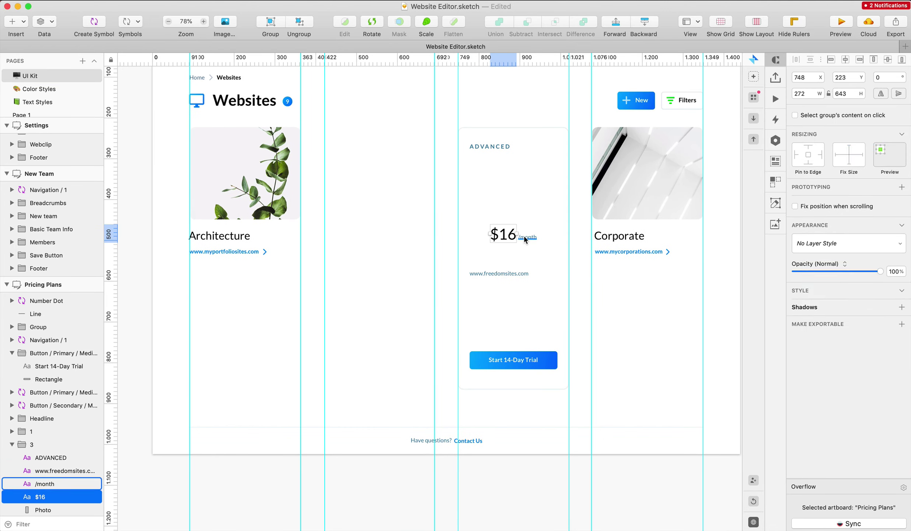
{"action": "left_click", "coordinate": [524, 235], "text": "shift"}
{"action": "key", "text": "super+g"}
{"action": "left_click_drag", "start_coordinate": [527, 235], "coordinate": [525, 183]}
Centre the "ADVANCED" label horizontally on the card's background shape
{"action": "left_click", "coordinate": [492, 146]}
{"action": "left_click", "coordinate": [546, 136], "text": "shift"}
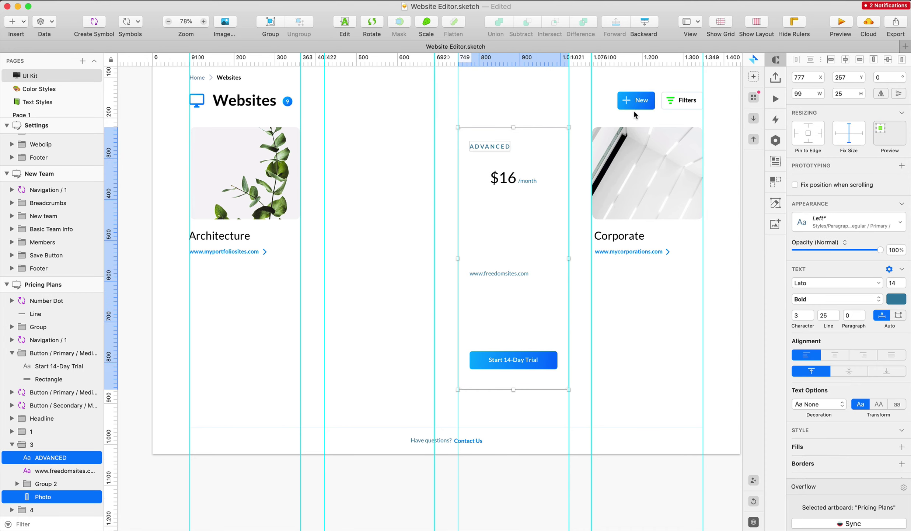
{"action": "left_click", "coordinate": [839, 59]}
{"action": "left_click", "coordinate": [576, 167]}
Move the price group down to Y 380 and place the website text beneath it at X 827, Y 451
{"action": "left_click", "coordinate": [509, 180]}
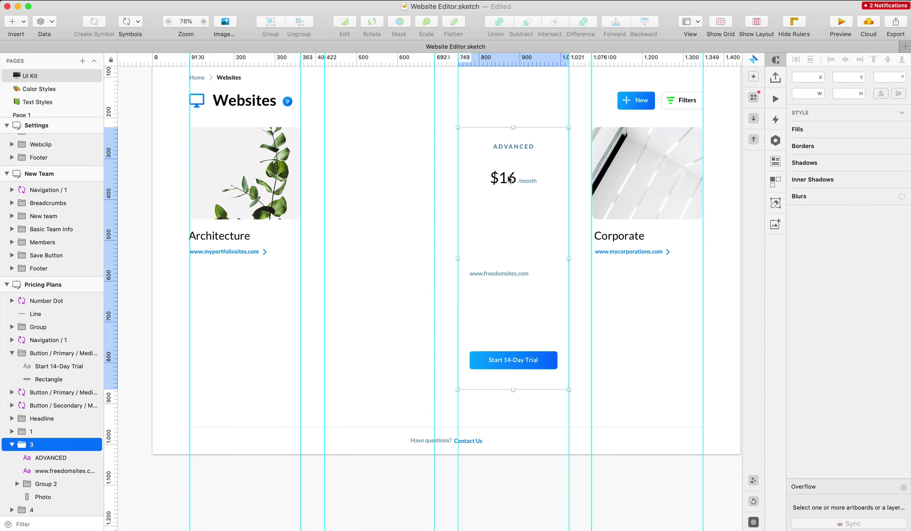
{"action": "left_click", "coordinate": [510, 180]}
{"action": "left_click_drag", "start_coordinate": [510, 180], "coordinate": [510, 204]}
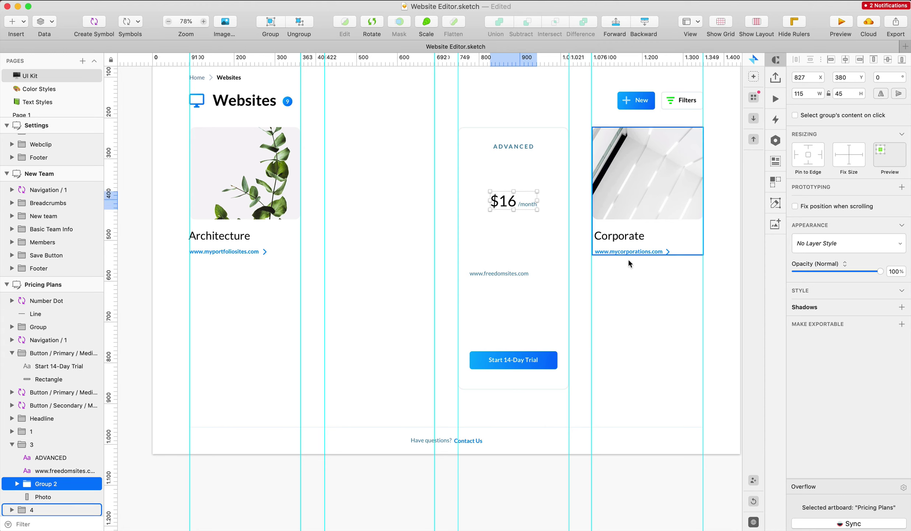
{"action": "key", "text": "Escape"}
{"action": "left_click_drag", "start_coordinate": [518, 276], "coordinate": [537, 229]}
Replace the website text under the price with two lines, "Free domains" and "CDN Integration"
{"action": "double_click", "coordinate": [534, 222]}
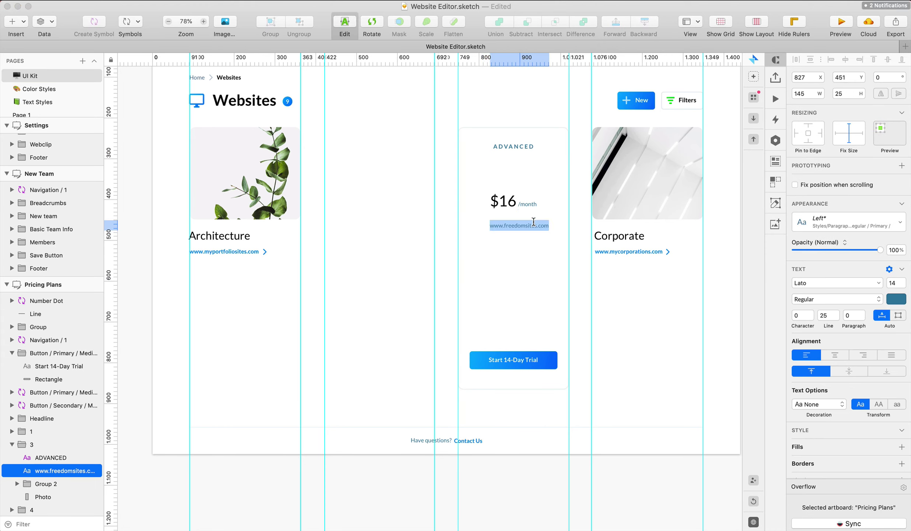
{"action": "type", "text": "Free domains Fre"}
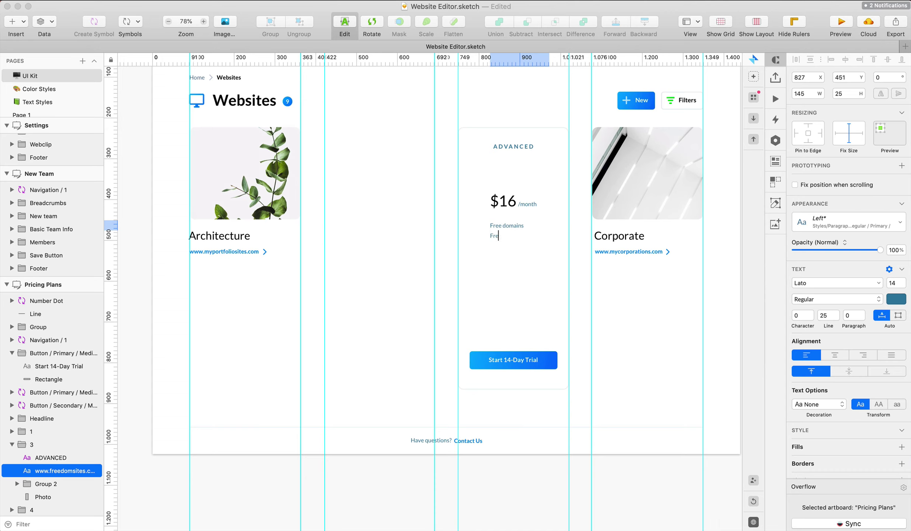
{"action": "type", "text": "e CDN"}
{"action": "key", "text": "alt+Left"}
{"action": "key", "text": "alt+shift+Left"}
{"action": "key", "text": "BackSpace"}
{"action": "type", "text": "Integration"}
Add the lines "Advanced Settings" and "100,000 unique use" to the card's feature list
{"action": "type", "text": "Advanced Set"}
{"action": "type", "text": "tings"}
{"action": "type", "text": "100000"}
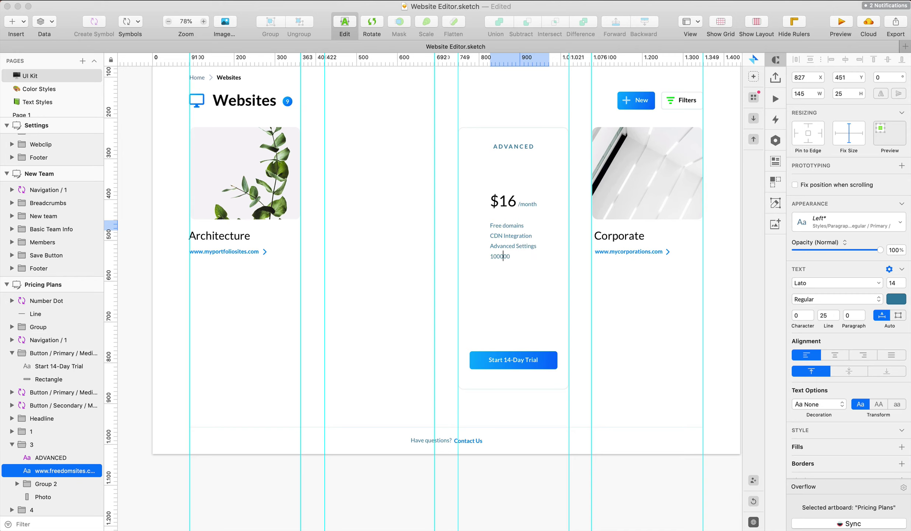
{"action": "type", "text": ","}
{"action": "key", "text": "Right"}
{"action": "key", "text": "Right"}
{"action": "key", "text": "Right"}
{"action": "type", "text": "unique use"}
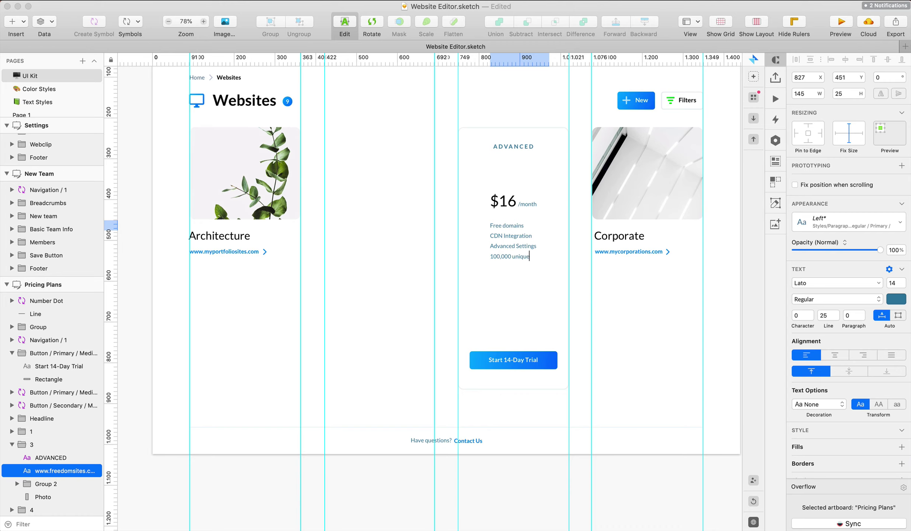